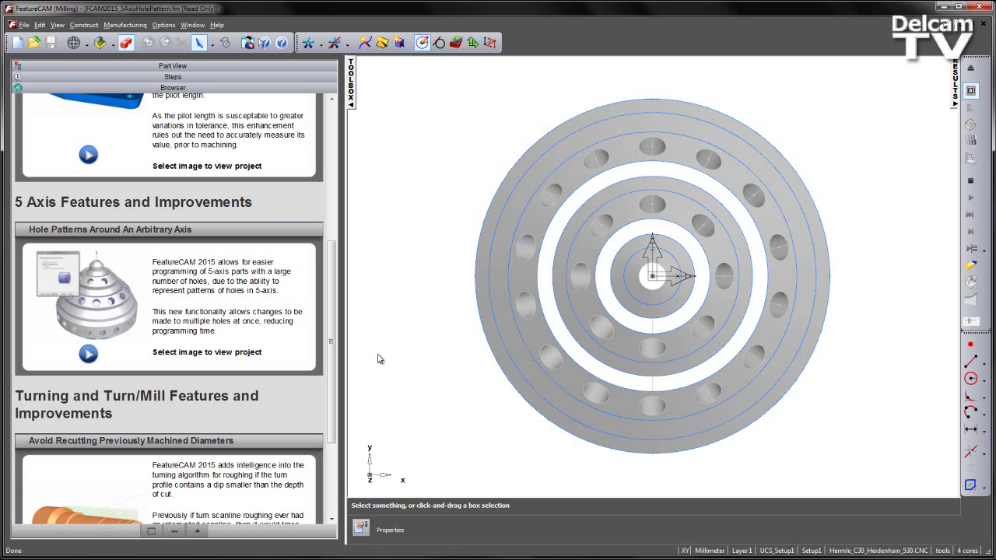
Switch to an isometric view and tilt the stepped dome part slightly
key(ctrl+i)
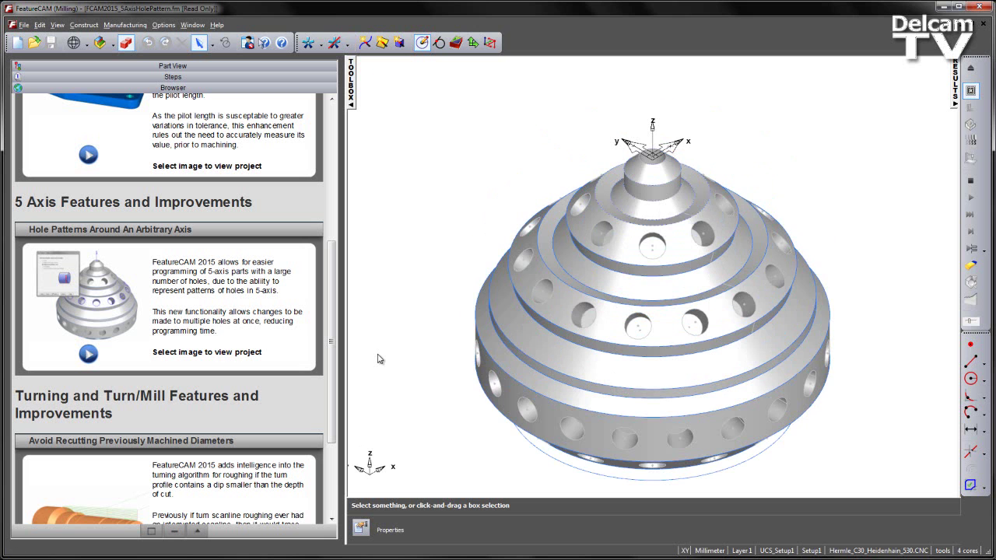
middle_drag(435, 344, 432, 334)
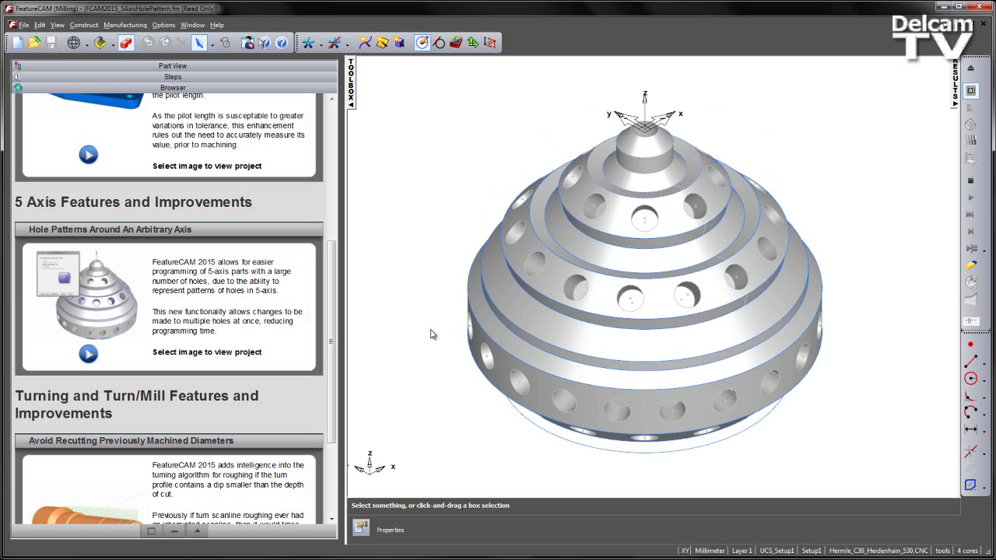
Start a new feature extracted with FeatureRECOGNITION, keeping Recognize all holes
click(219, 67)
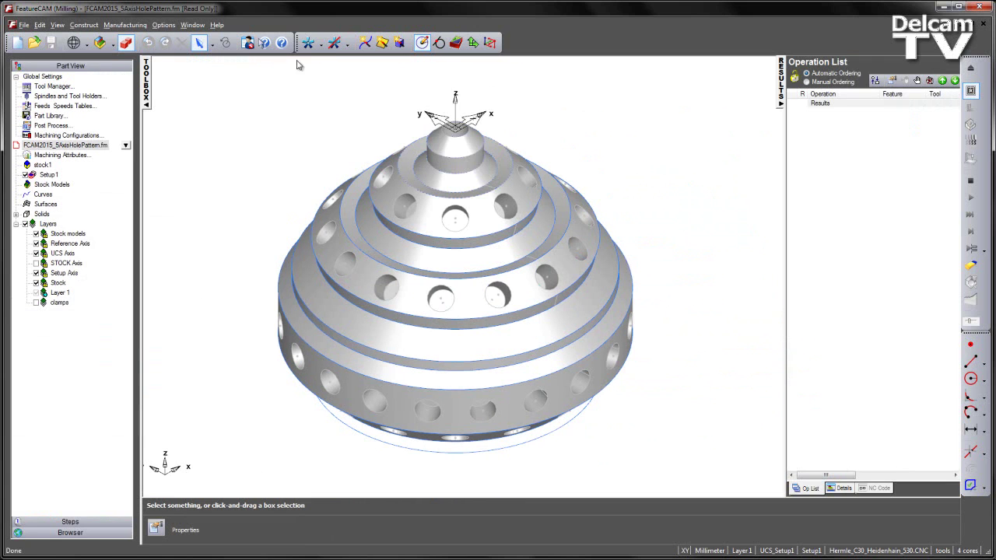
click(456, 43)
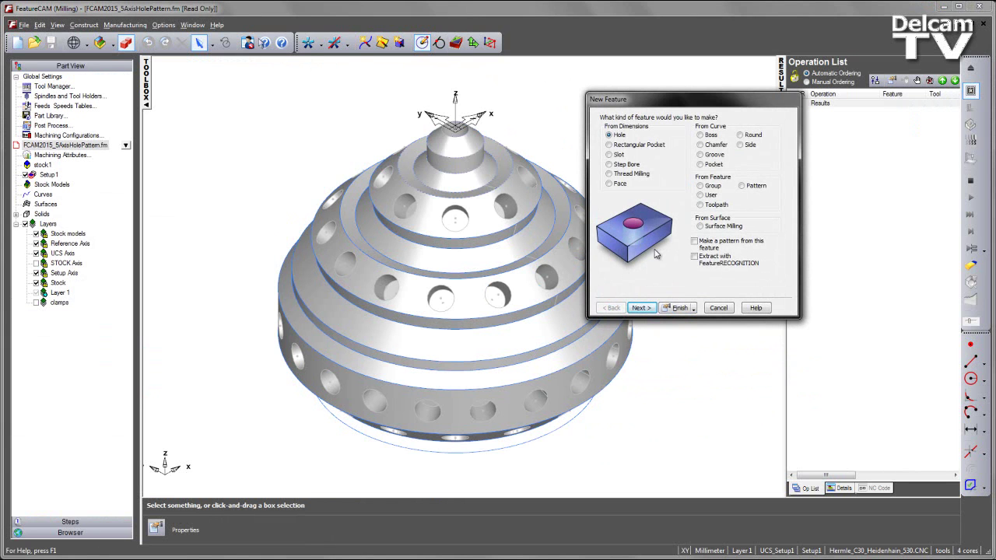
click(694, 257)
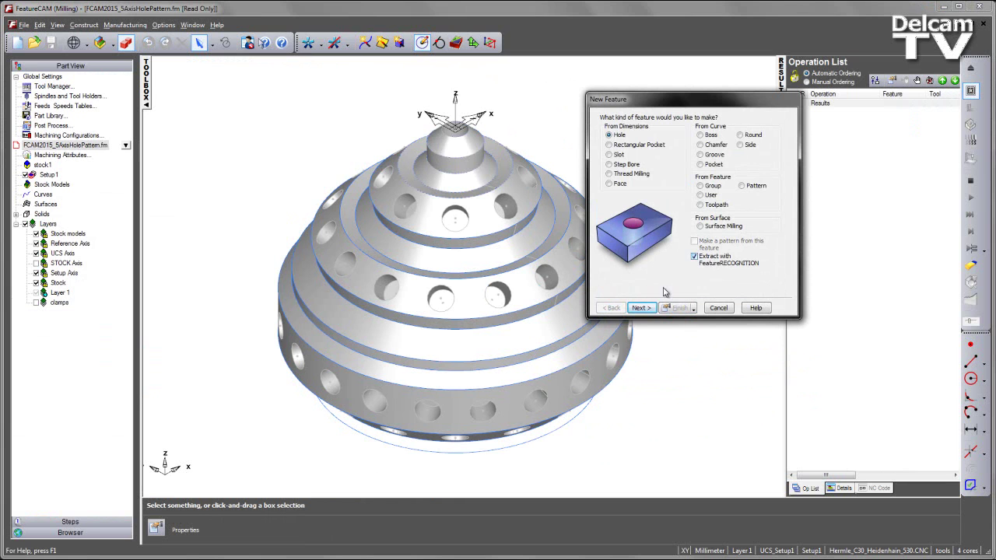
click(644, 308)
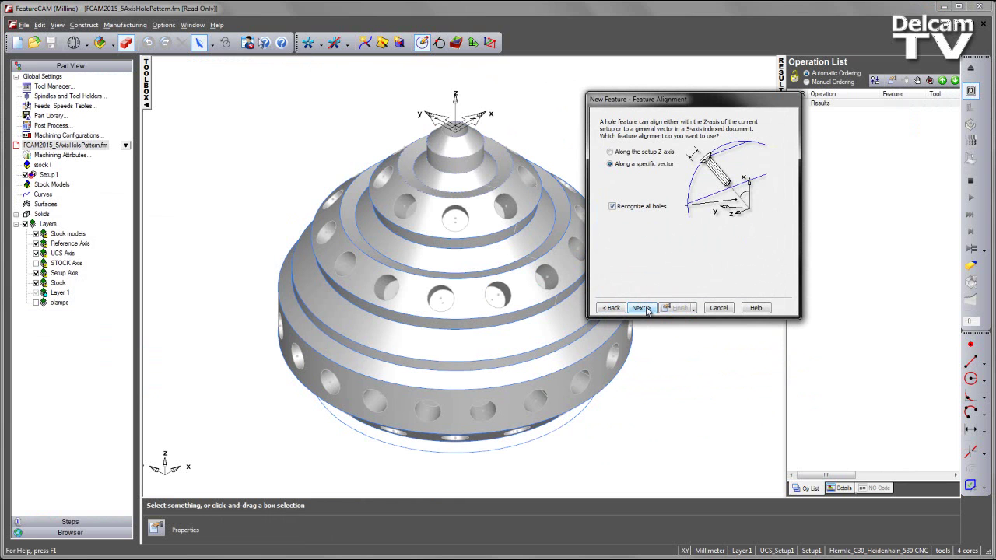
click(613, 207)
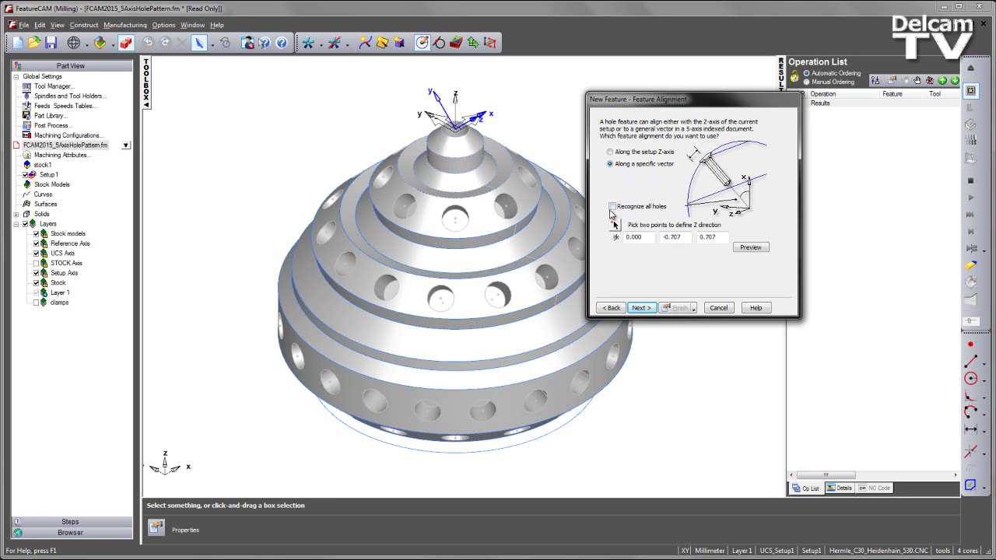
click(612, 207)
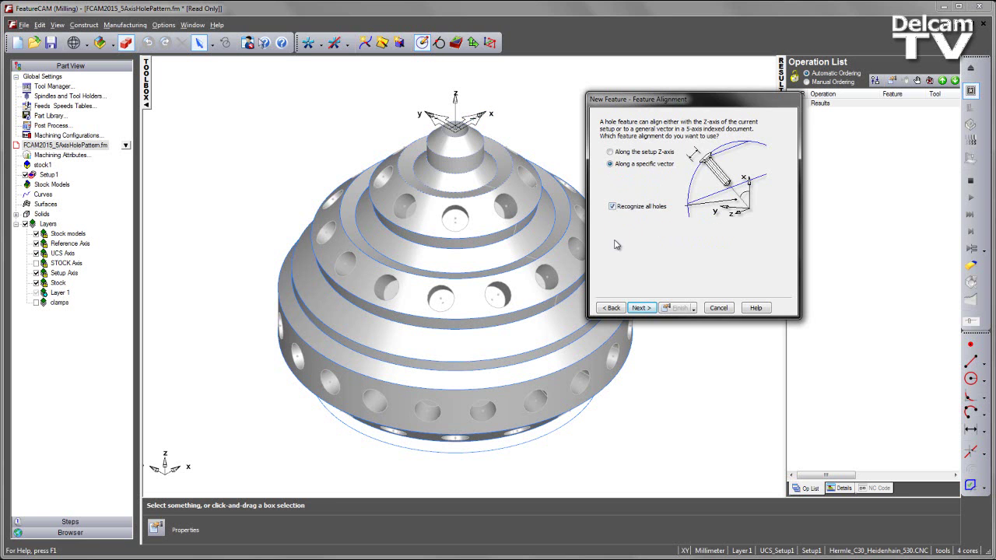
click(640, 308)
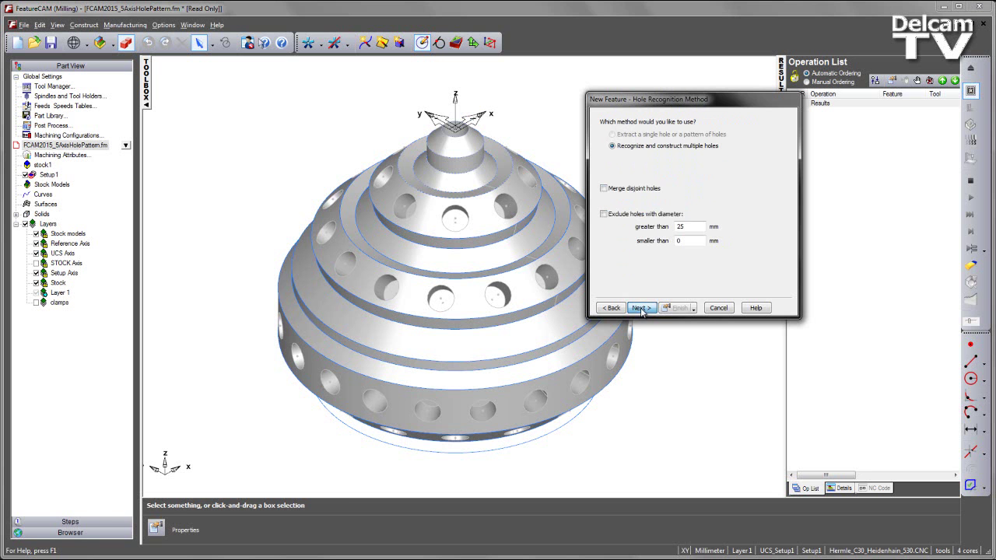
click(639, 308)
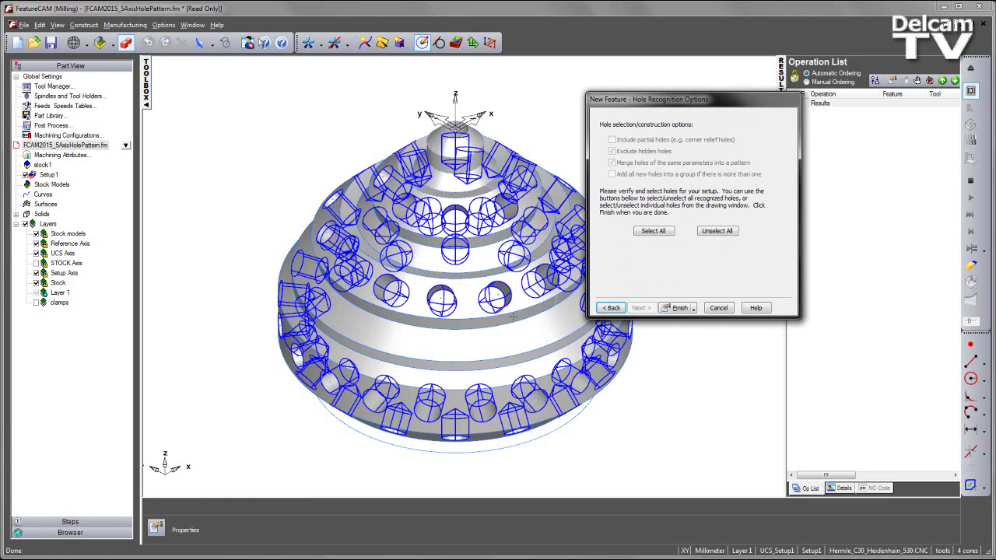
Select all recognised holes and finish, creating hole features with spotdrill operations
shift+middle_drag(557, 302, 485, 304)
middle_drag(549, 336, 520, 347)
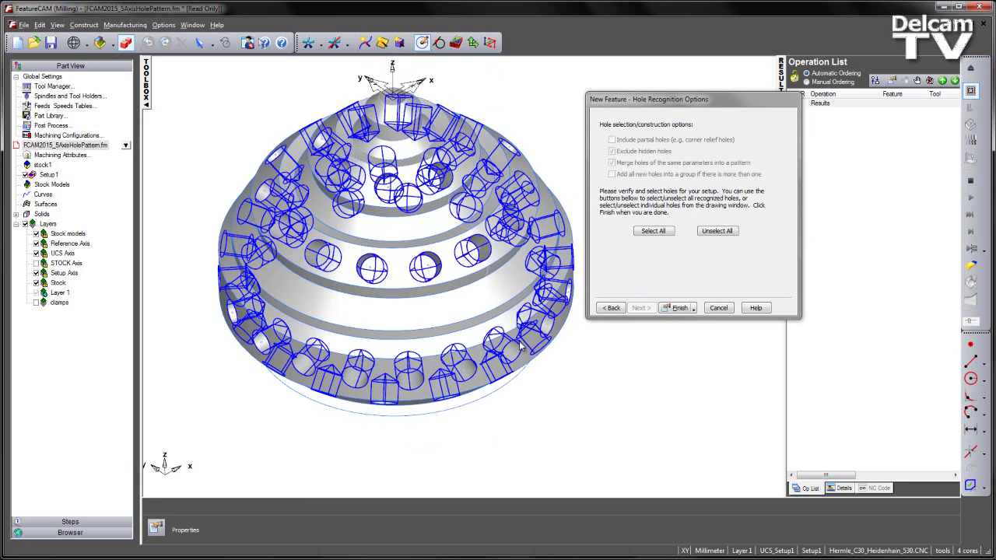
shift+middle_drag(493, 301, 489, 313)
click(652, 231)
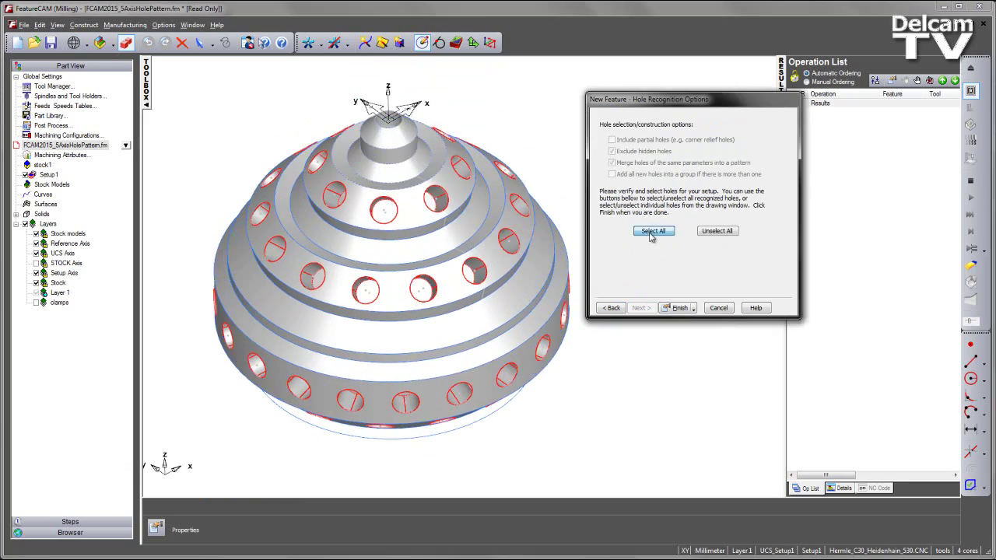
click(671, 309)
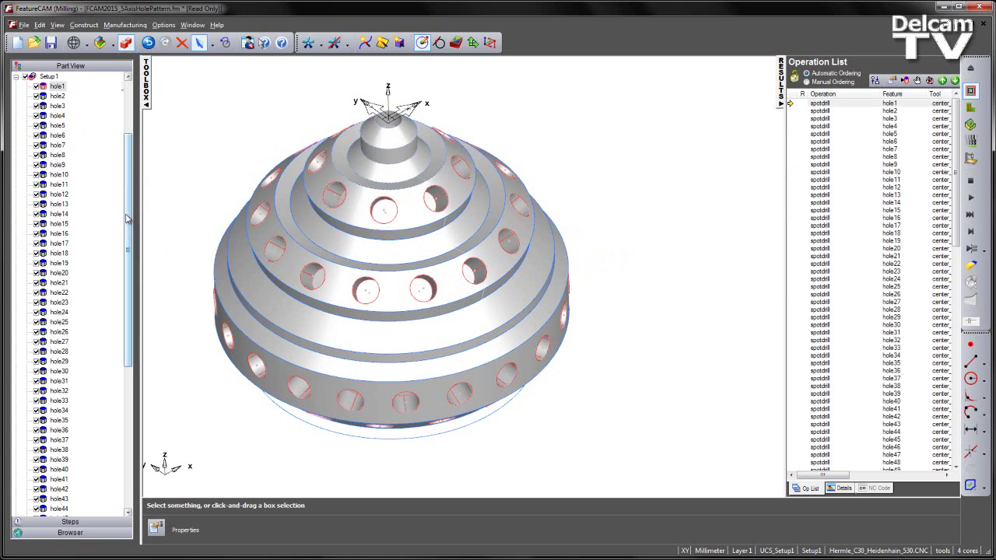
Scroll the part tree and inspect the properties of hole58 and hole57
scroll(130, 197, up, 2)
drag(129, 196, 130, 319)
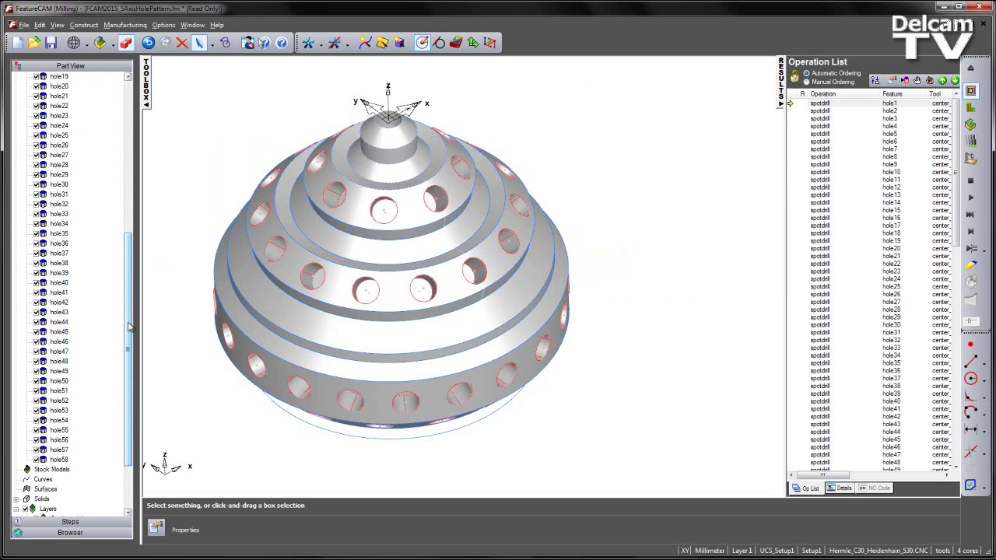
middle_drag(389, 289, 370, 189)
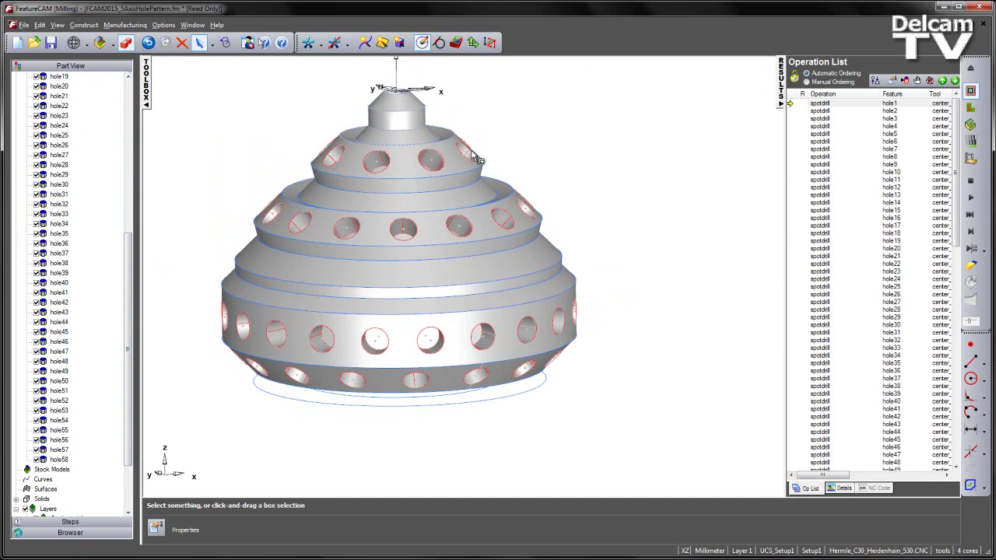
double_click(59, 460)
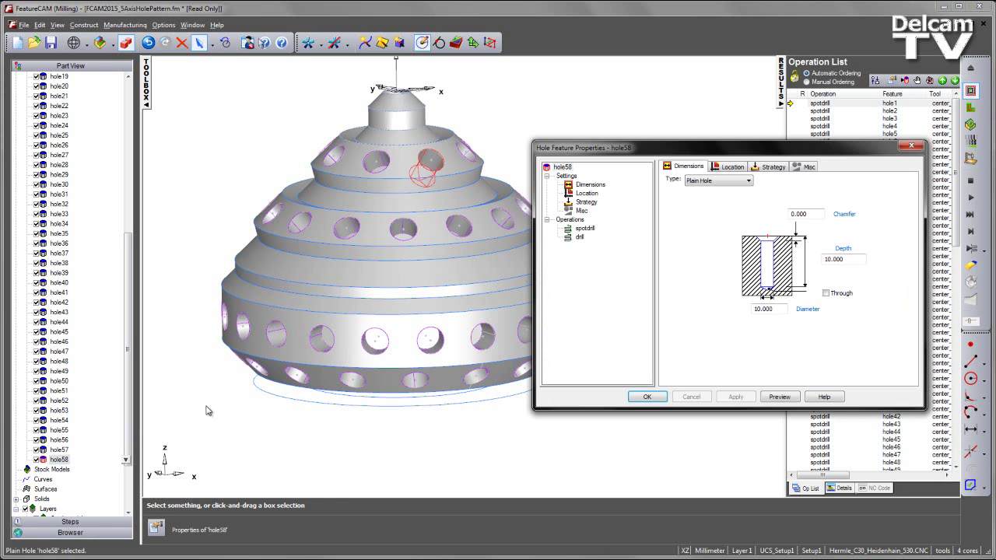
click(910, 146)
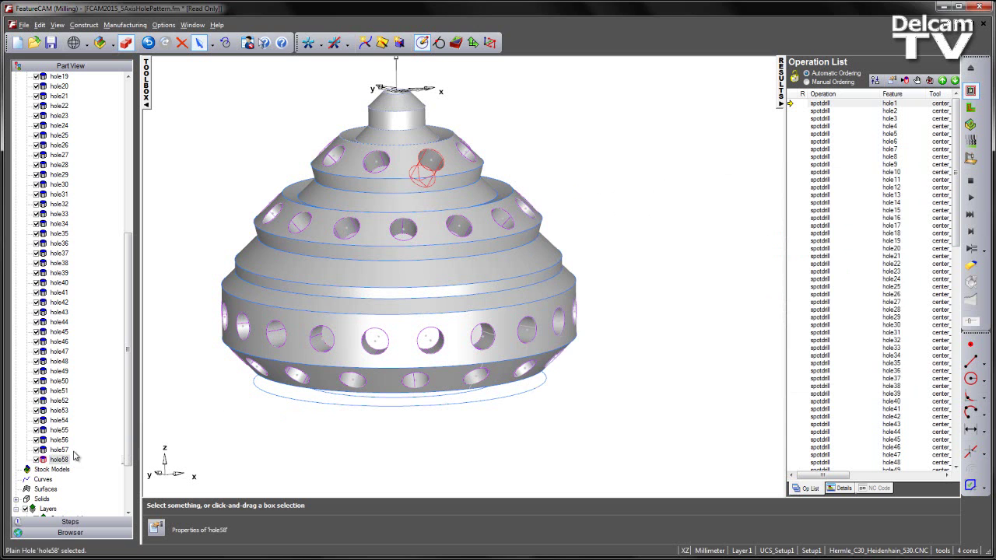
double_click(63, 451)
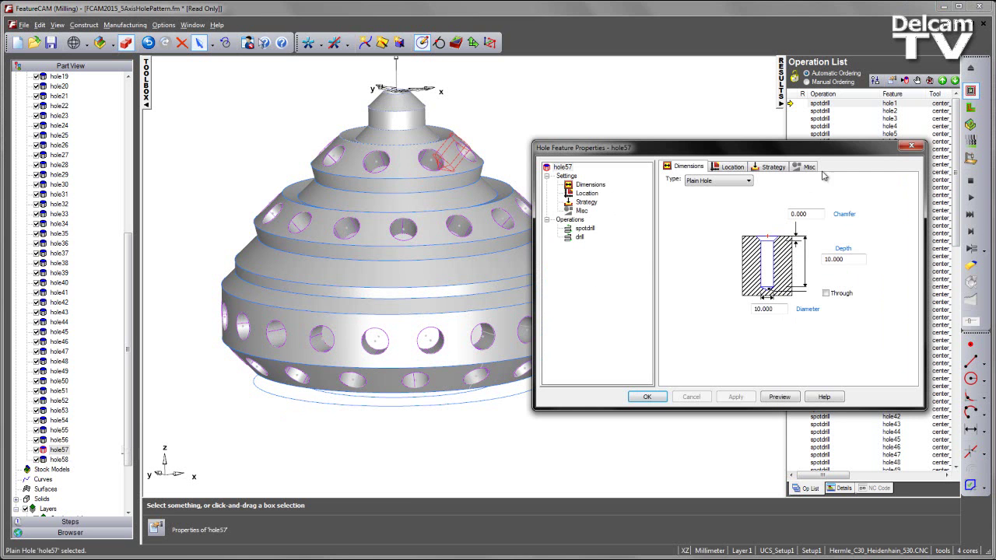
click(910, 147)
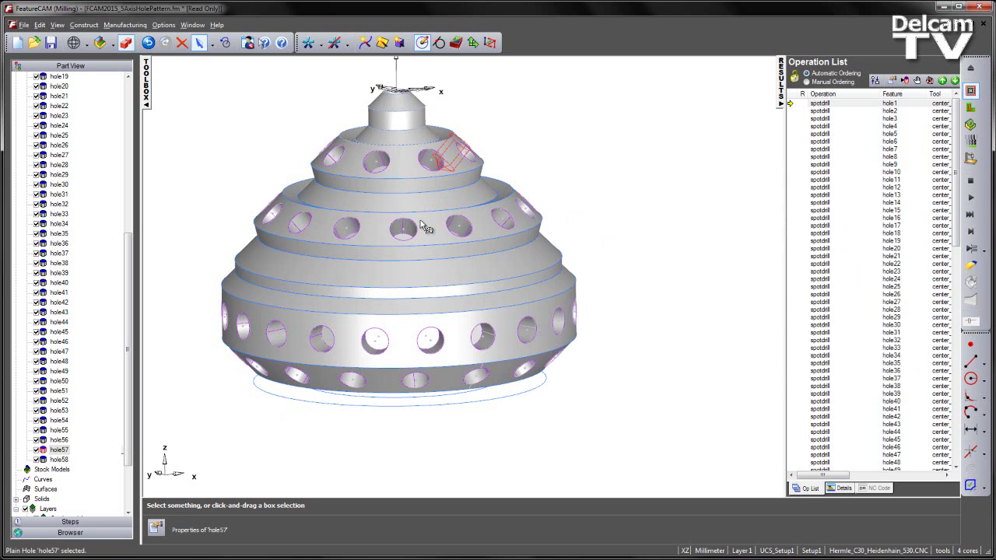
Undo the hole recognition and tilt the view to look down on the part
click(149, 44)
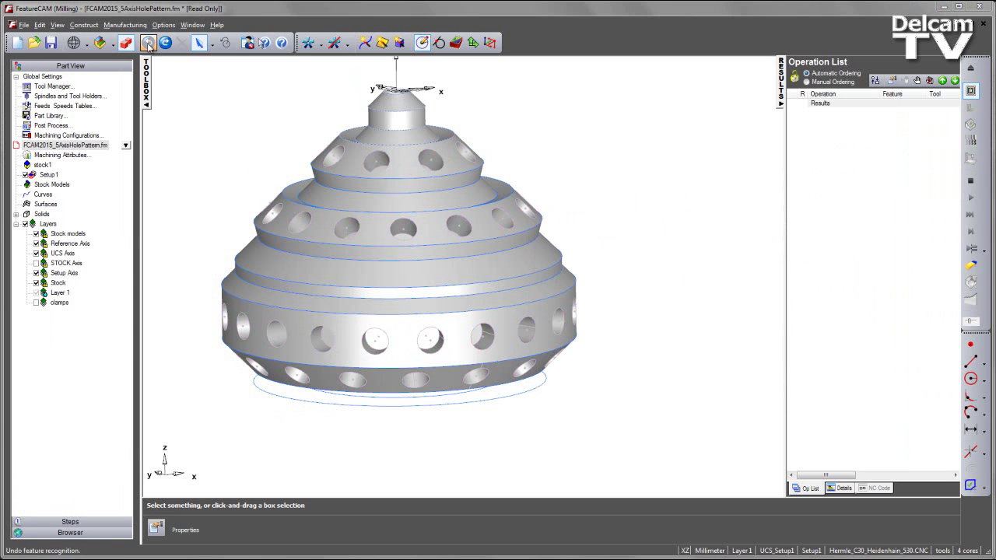
middle_drag(418, 130, 417, 152)
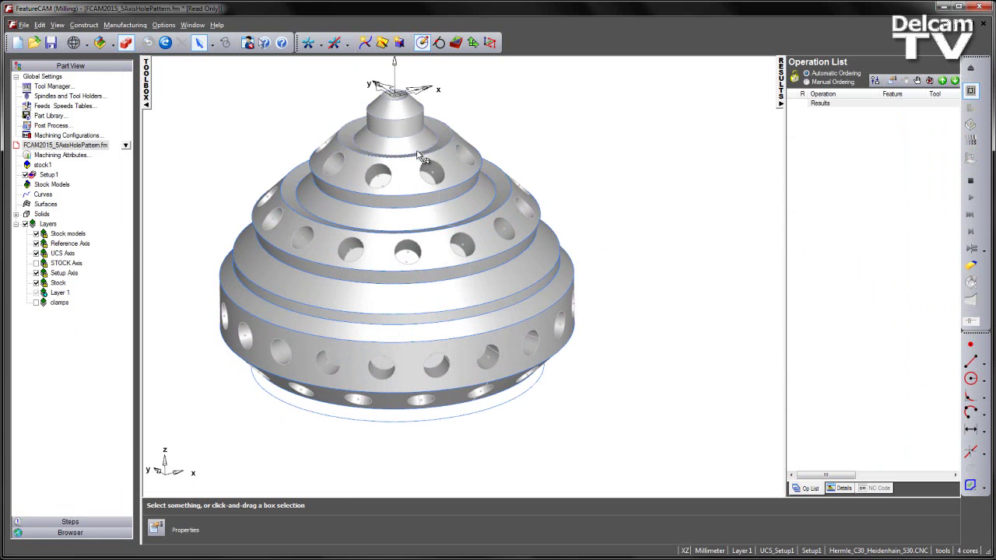
middle_drag(422, 158, 428, 181)
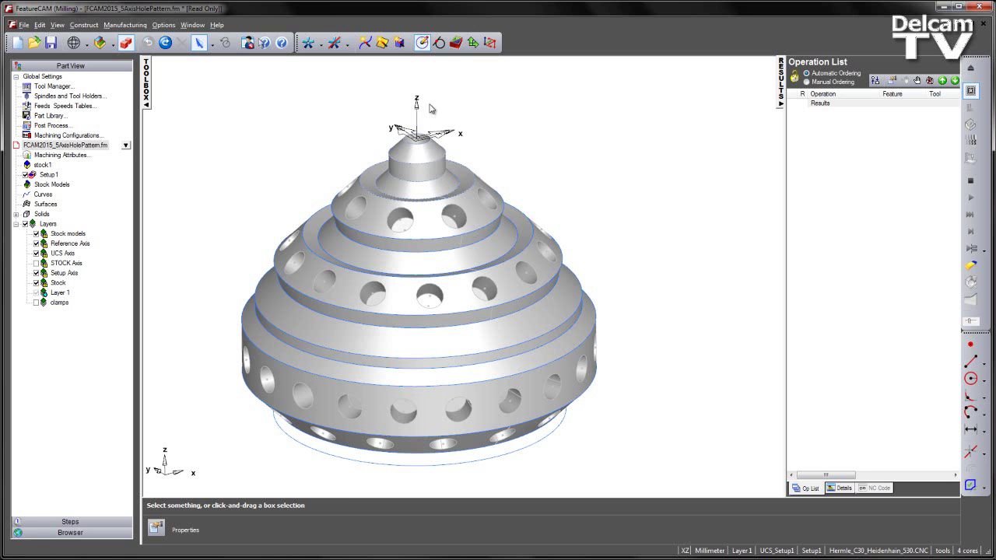
Start a non-recognised hole with 'Make a pattern from this feature', reaching its 10.0-diameter dimensions
click(456, 43)
drag(614, 102, 553, 78)
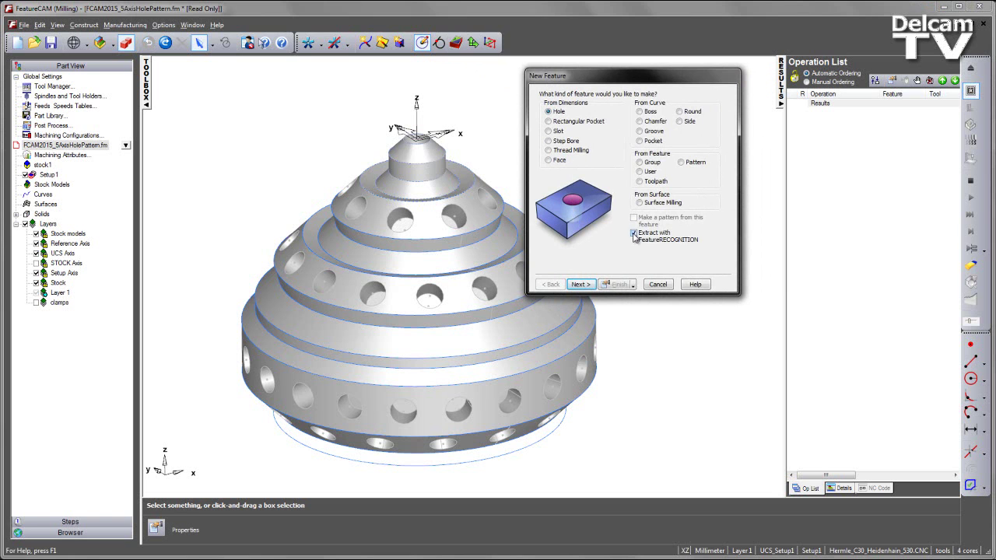
click(634, 233)
click(634, 218)
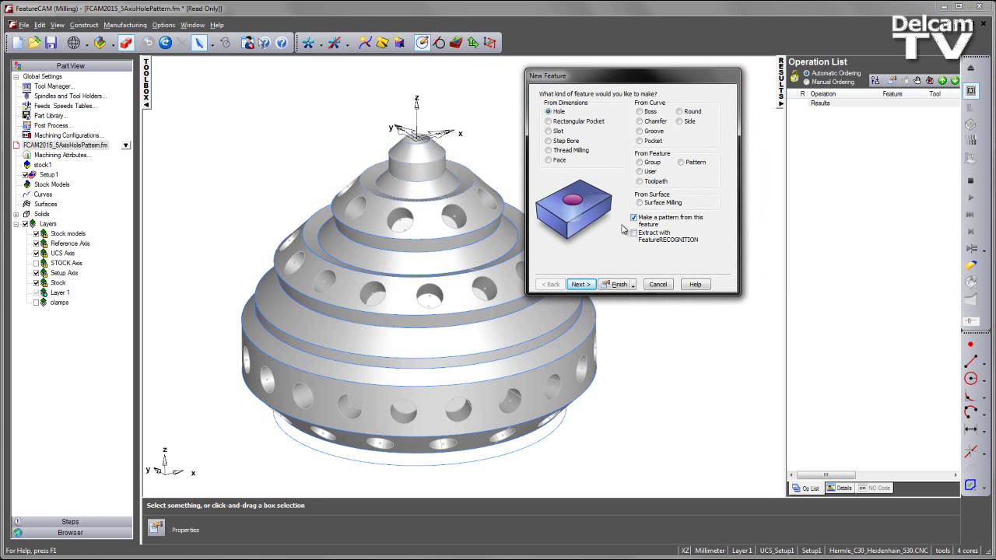
click(580, 285)
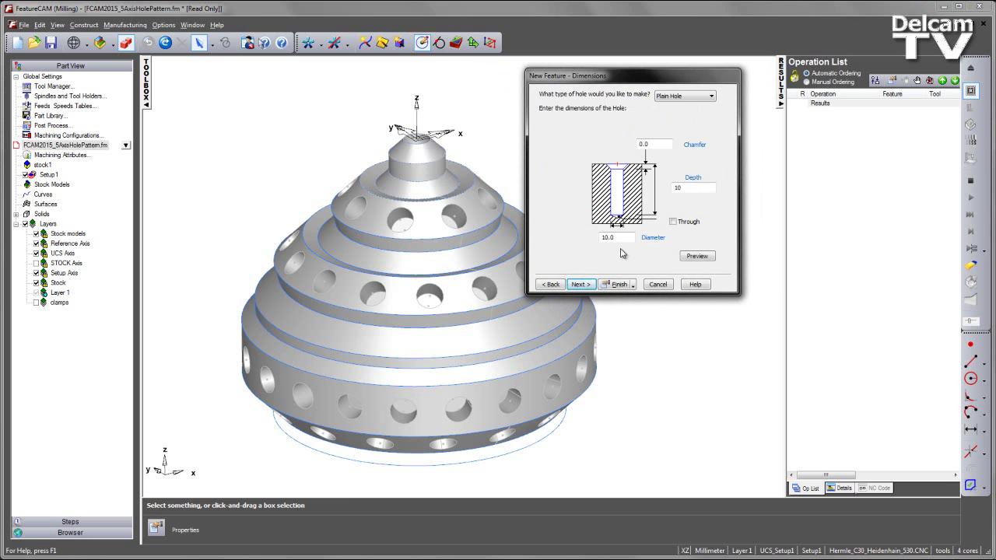
Set the pattern type to Radial around arbitrary axis and advance to Location
click(580, 285)
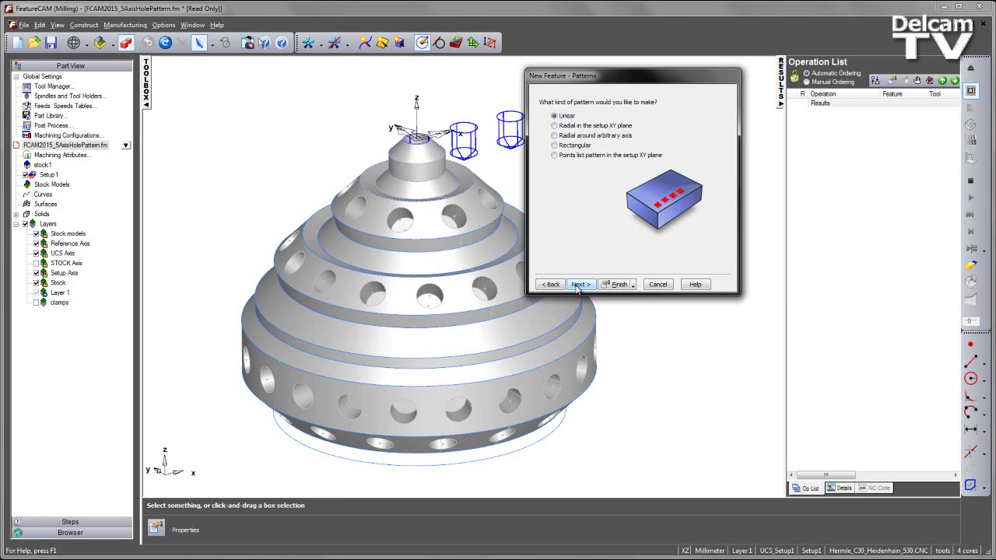
click(555, 137)
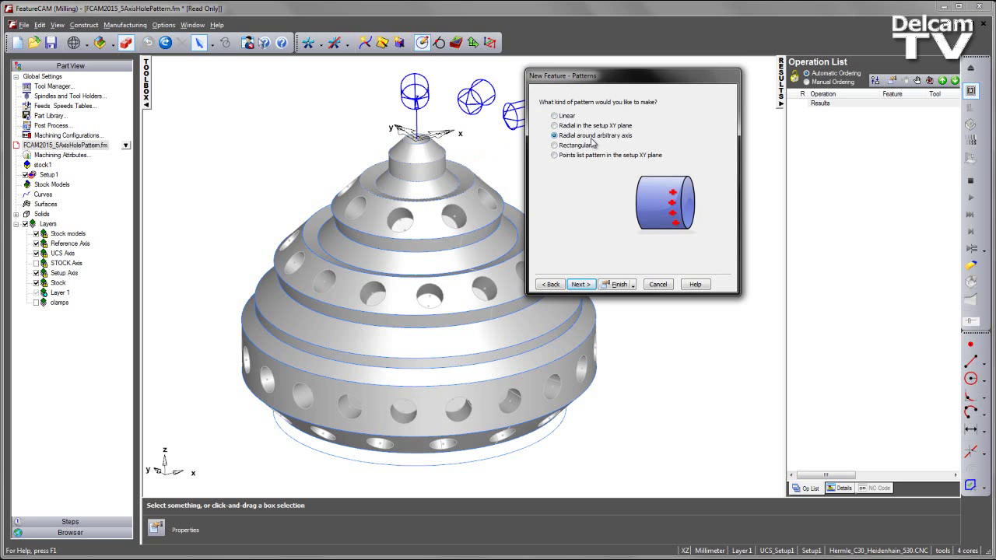
drag(591, 75, 677, 65)
click(665, 274)
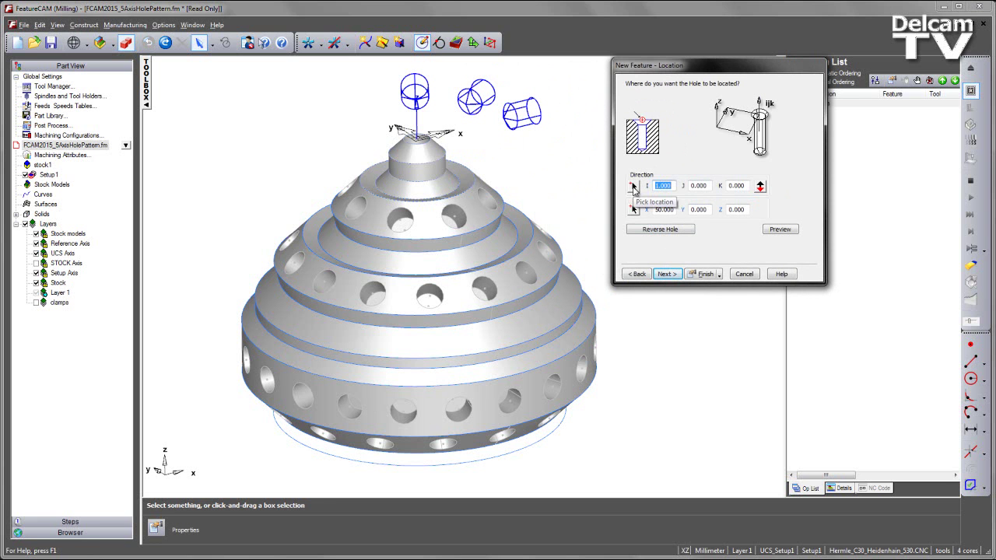
Pick the hole direction (0, -7.071, 7.071) and location from an existing upper-ring hole
click(634, 188)
middle_drag(489, 225, 481, 300)
scroll(480, 300, up, 8)
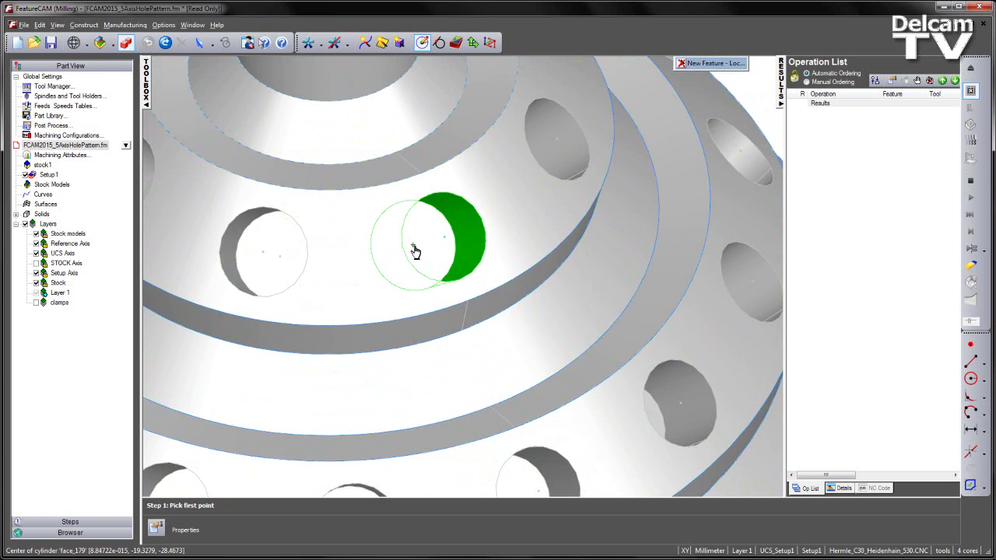
click(415, 251)
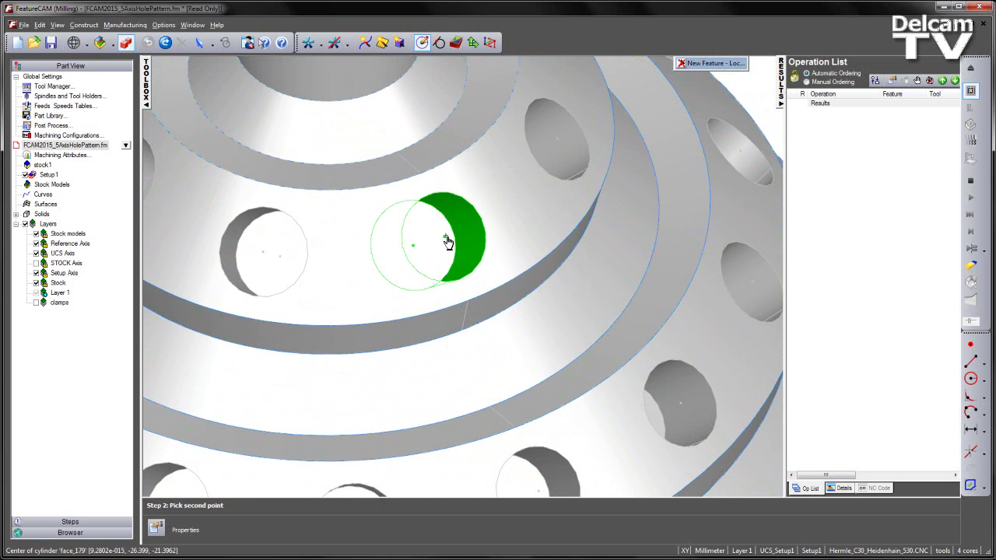
click(458, 245)
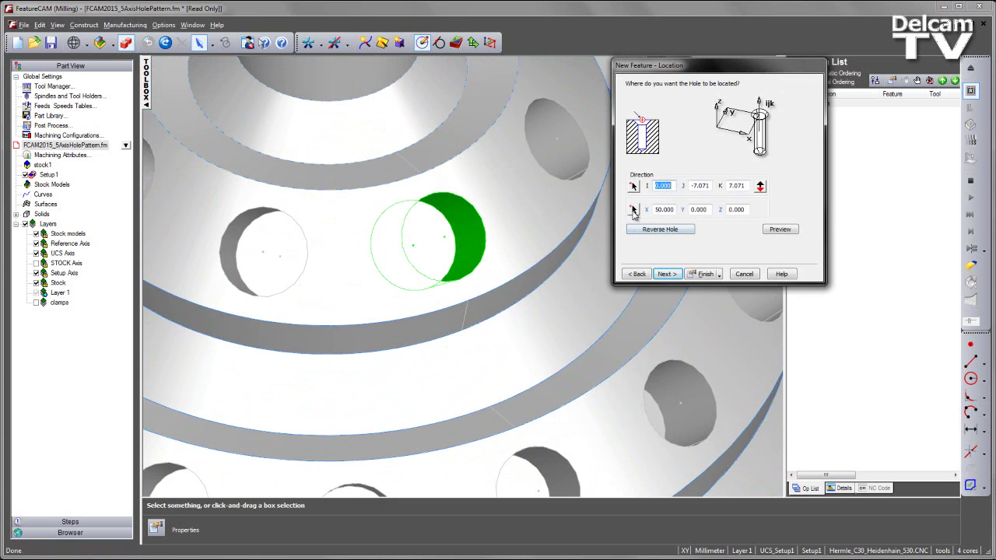
click(633, 211)
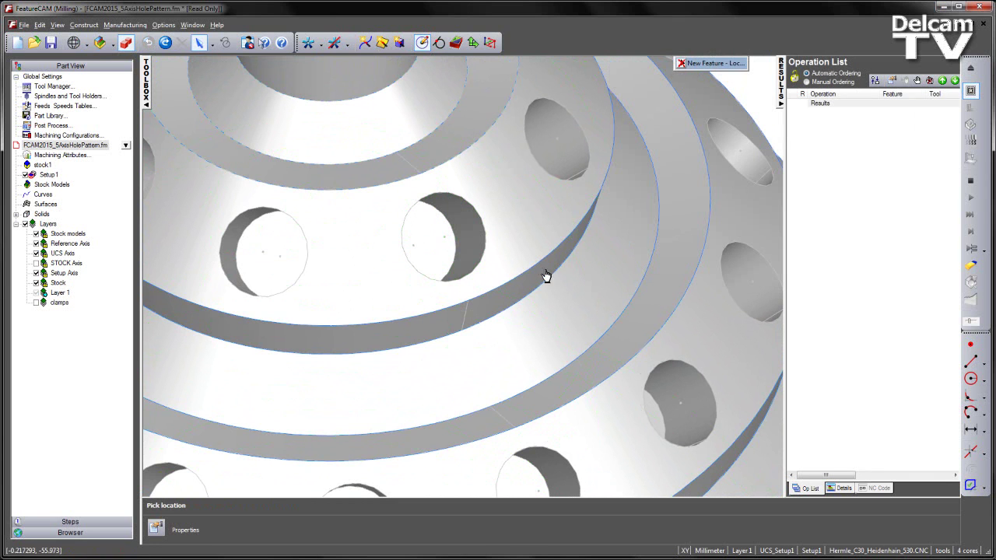
click(446, 243)
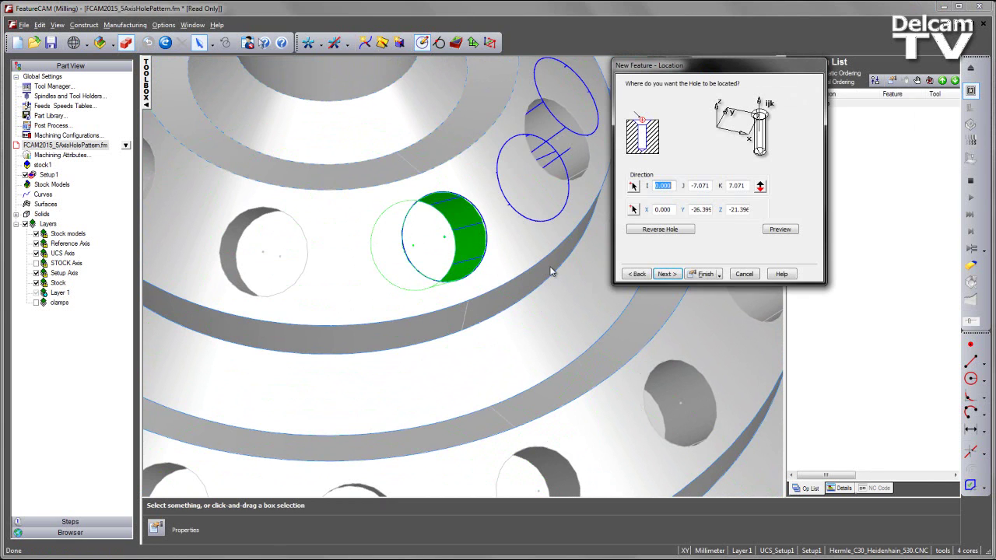
scroll(592, 236, down, 8)
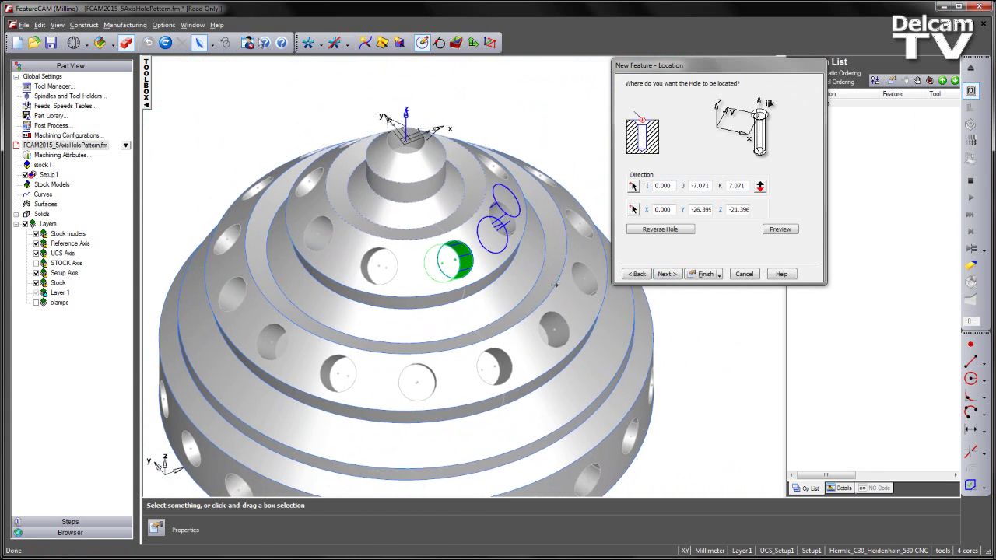
Create pattern1 with 8 holes at 360/8 spacing and accept its properties
click(669, 275)
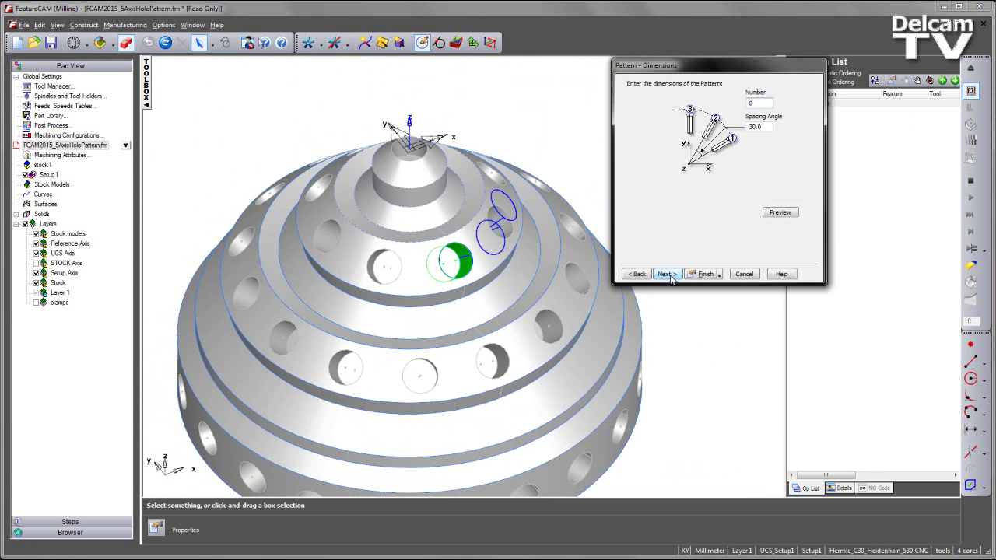
key(Tab)
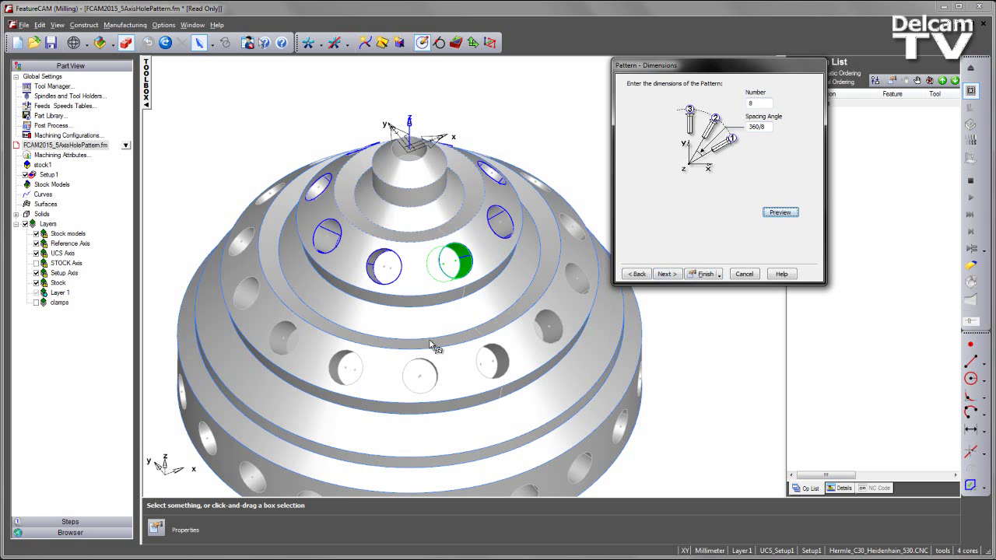
mouse_move(432, 347)
middle_down()
mouse_move(475, 336)
mouse_move(444, 335)
middle_up()
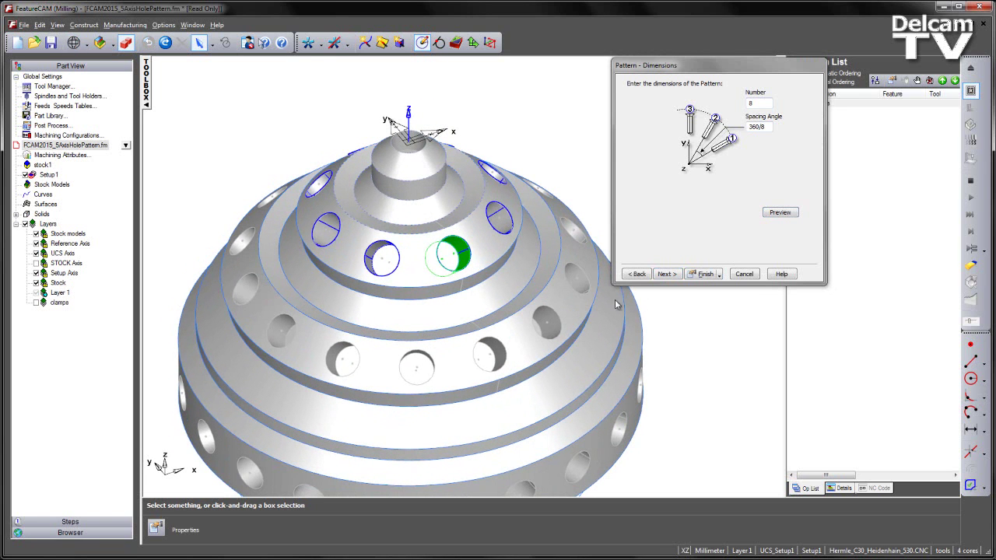
click(703, 274)
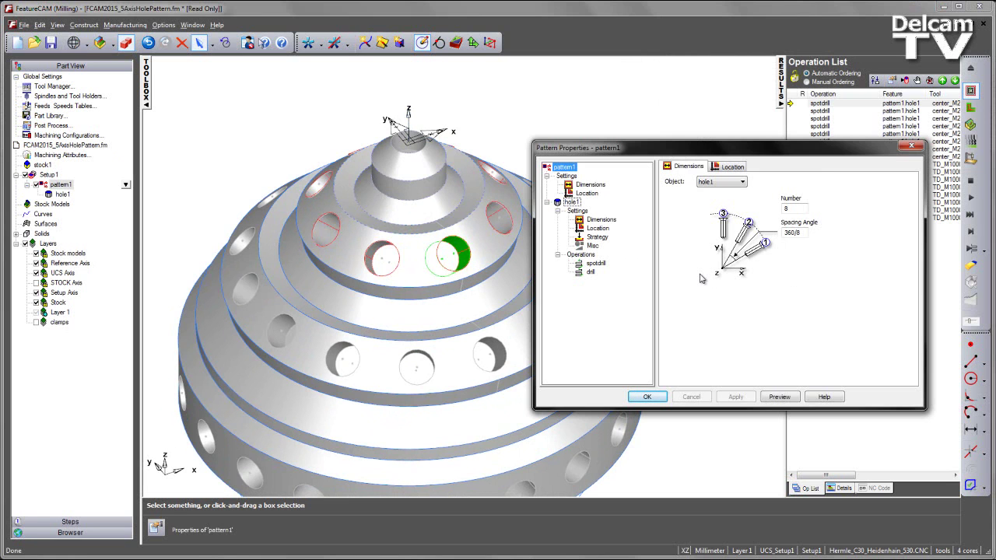
click(647, 397)
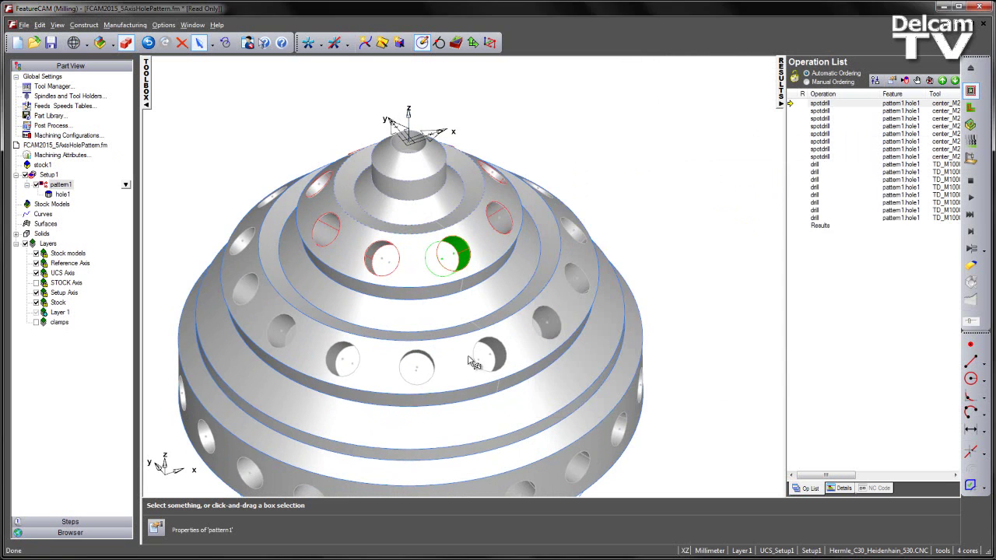
Start a recognised hole feature aligned to a vector picked on a lower-ring hole
middle_drag(463, 354, 468, 305)
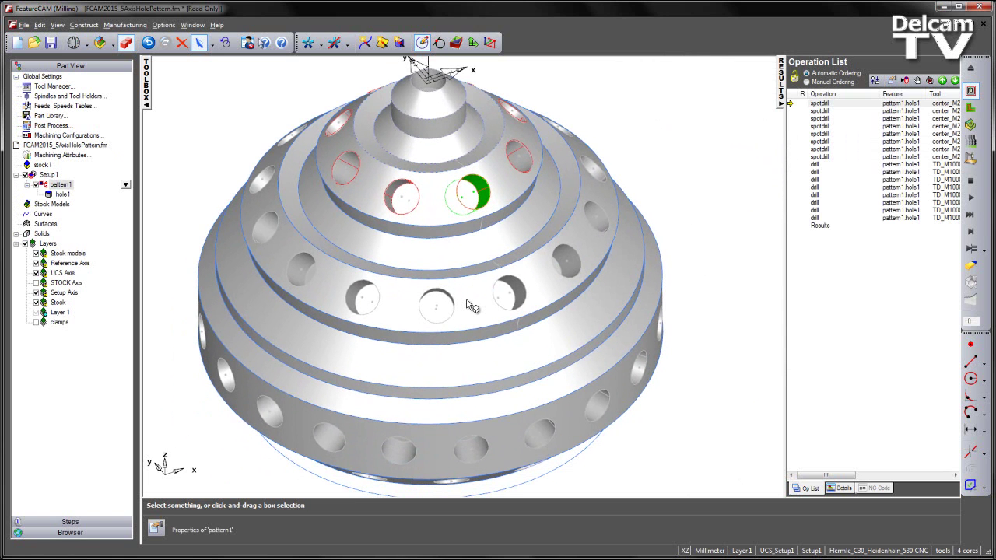
click(455, 43)
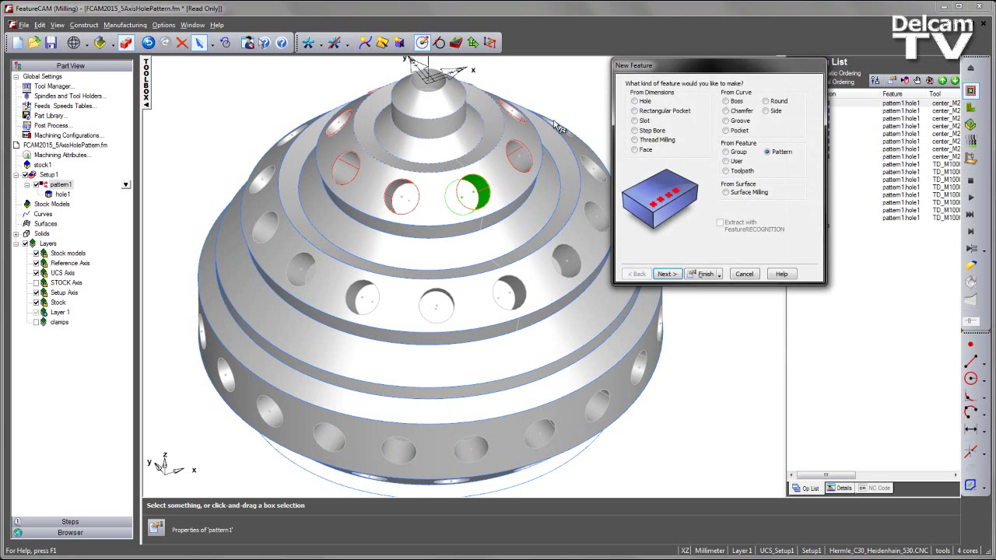
click(644, 102)
click(720, 223)
click(667, 274)
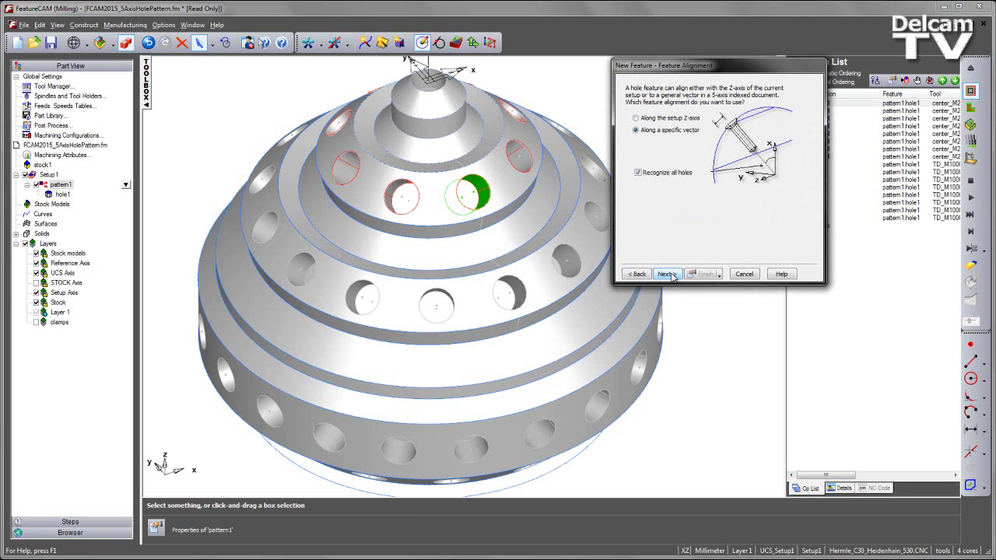
click(638, 172)
click(640, 193)
click(502, 304)
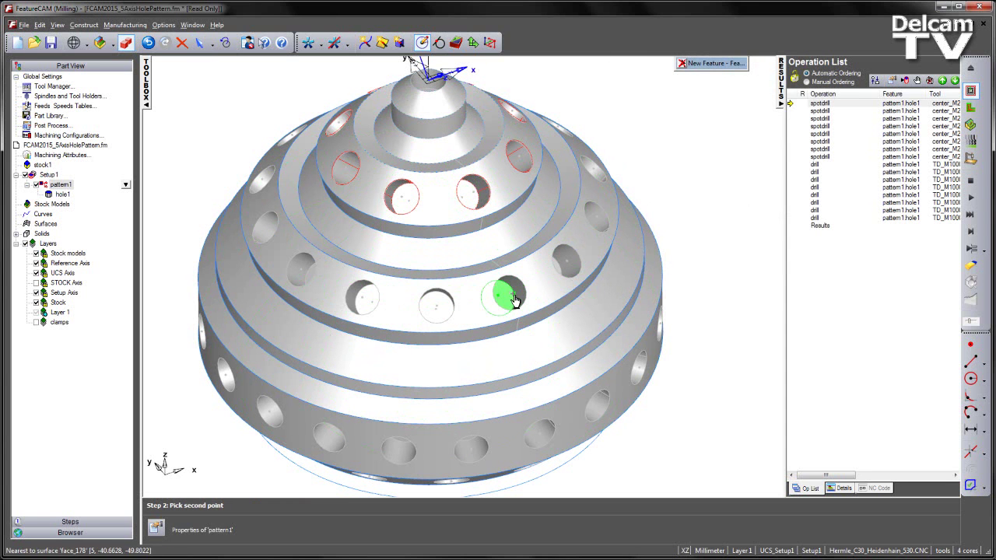
click(512, 299)
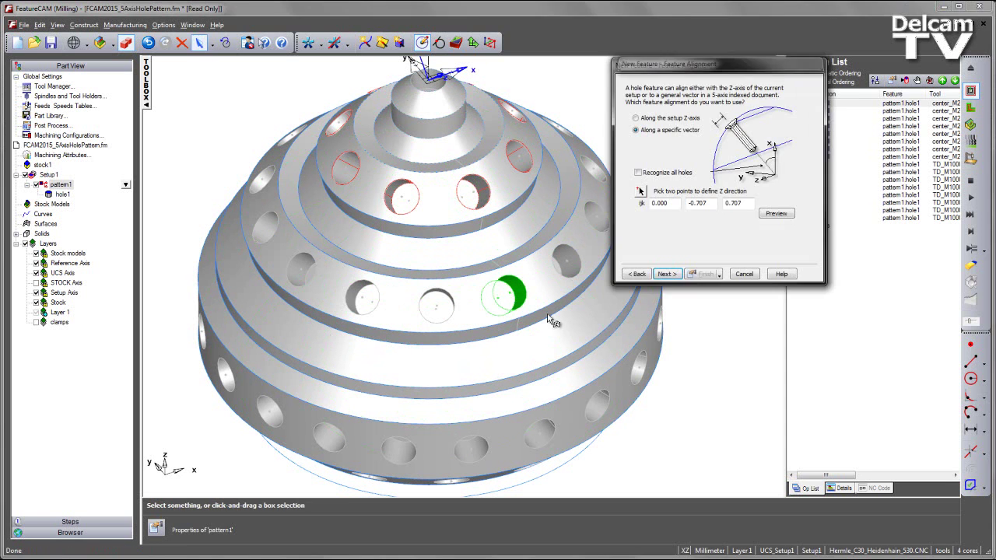
Select the recognised lower-ring hole and finish, creating hole2 (10.000 diameter, 10.000 deep)
click(666, 274)
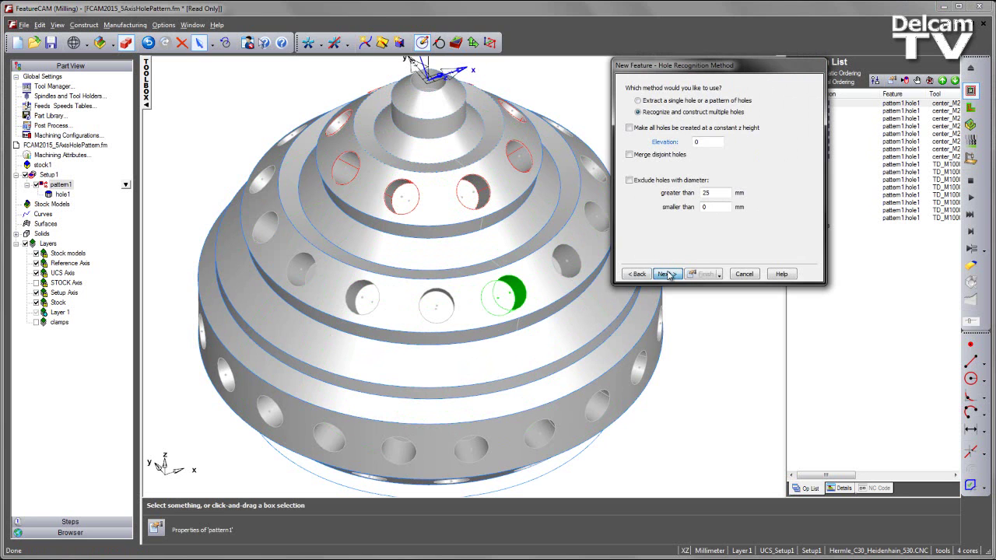
click(666, 274)
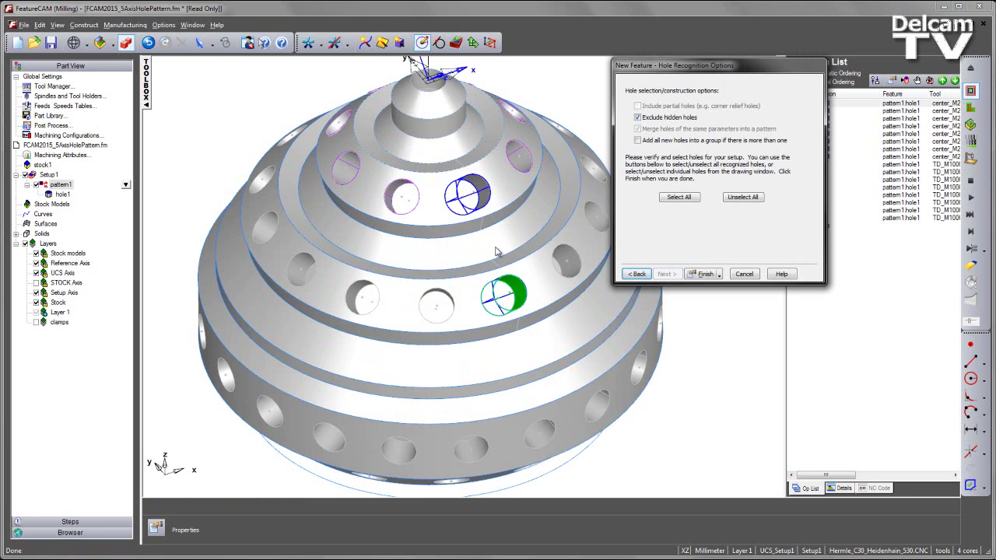
click(507, 298)
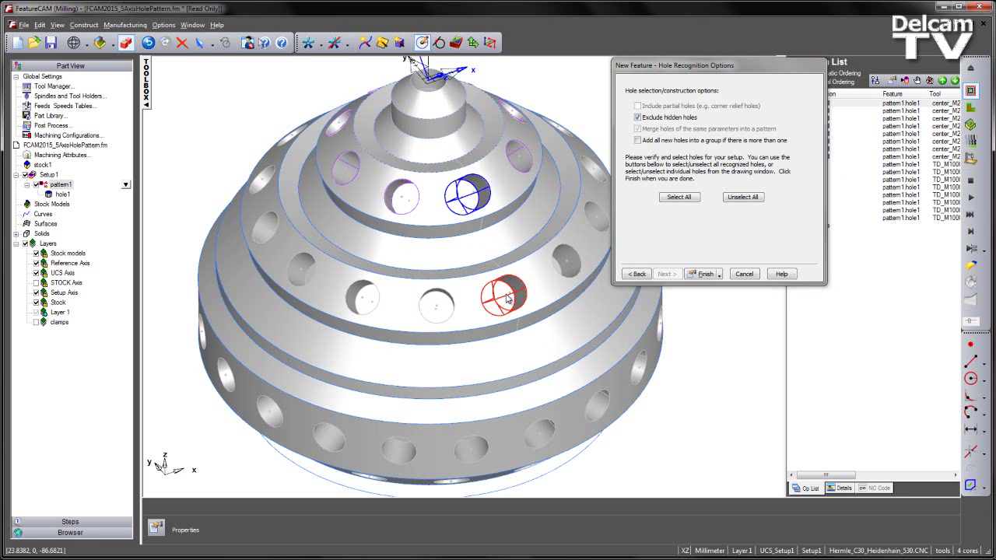
click(702, 274)
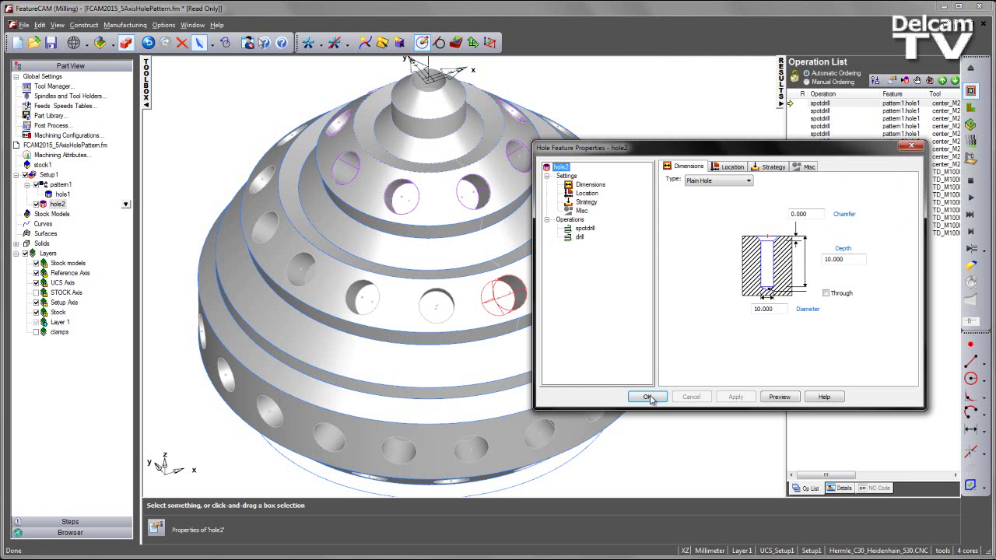
Accept hole2, then pattern it radially as pattern2 with 14 holes at 360/14 spacing
click(646, 396)
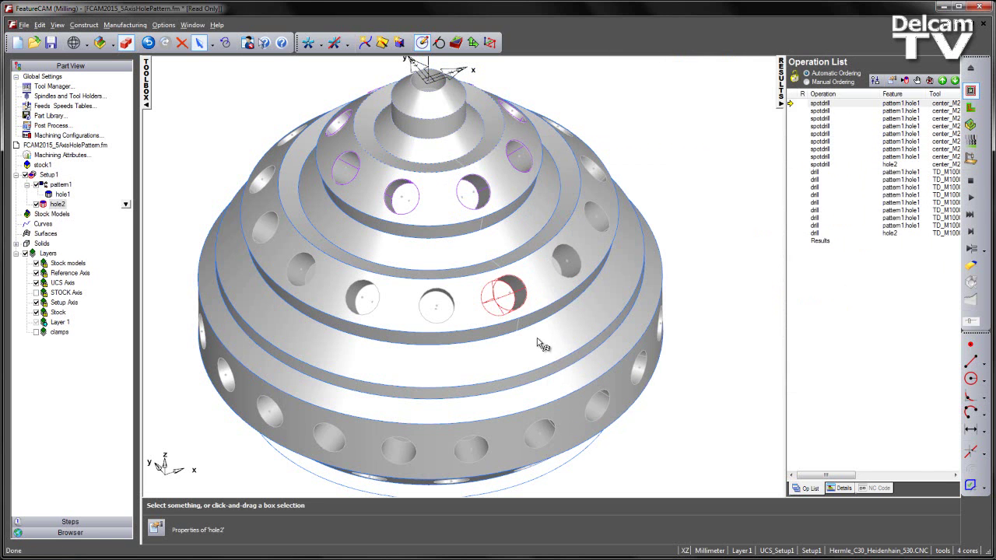
key(F3)
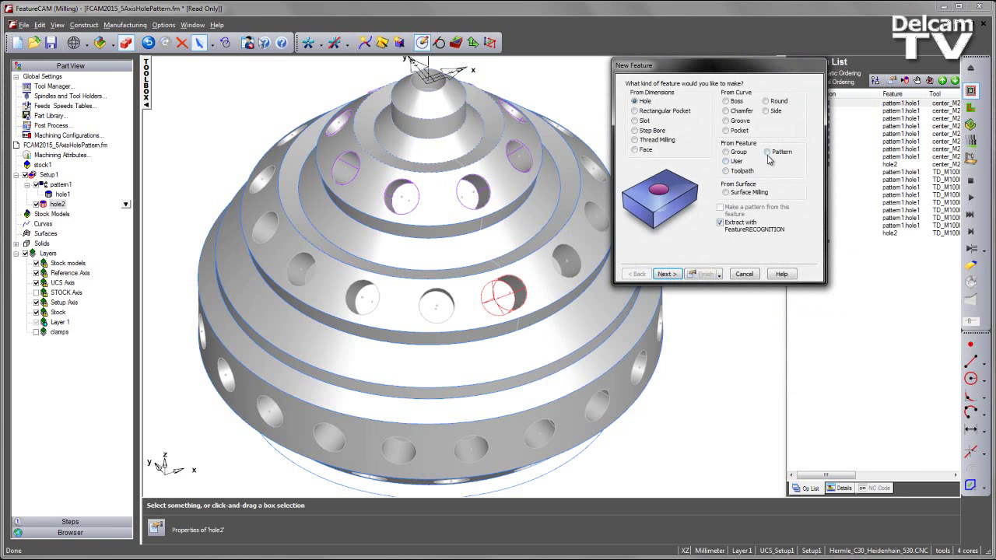
click(768, 153)
click(667, 274)
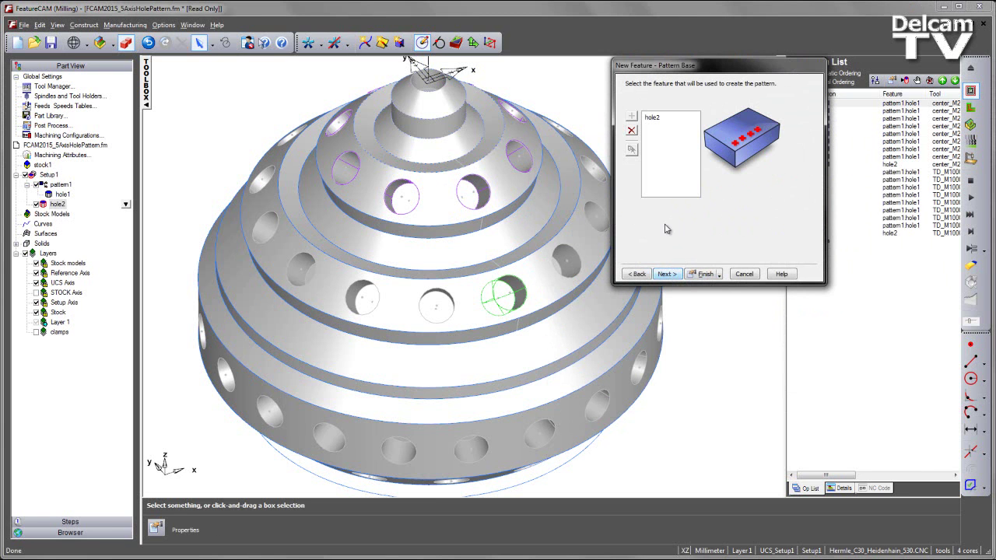
click(663, 273)
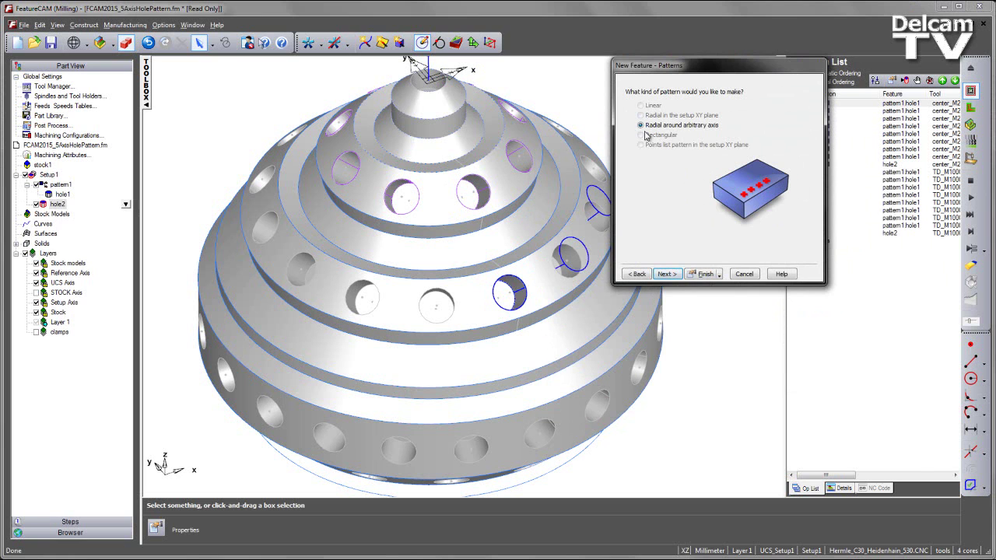
click(666, 274)
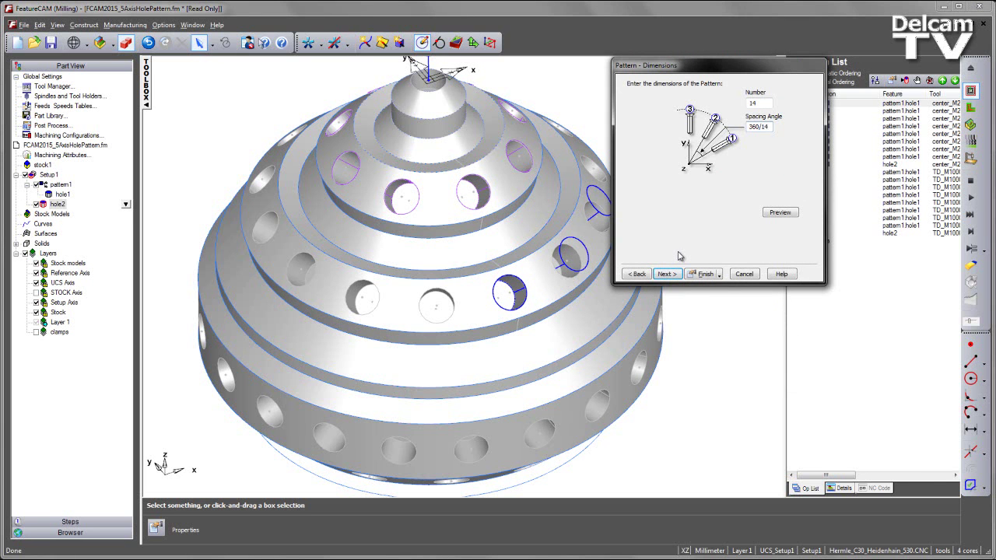
click(779, 213)
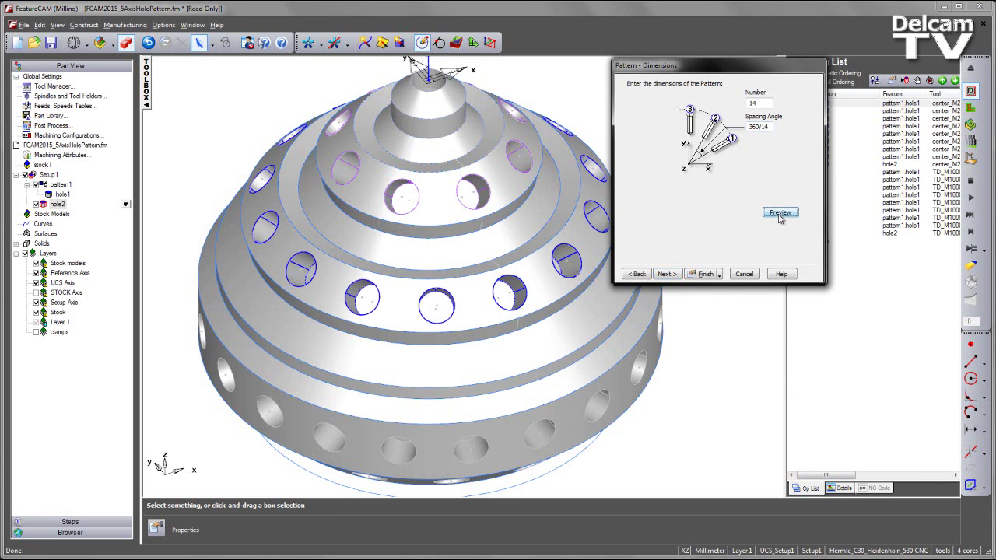
click(704, 277)
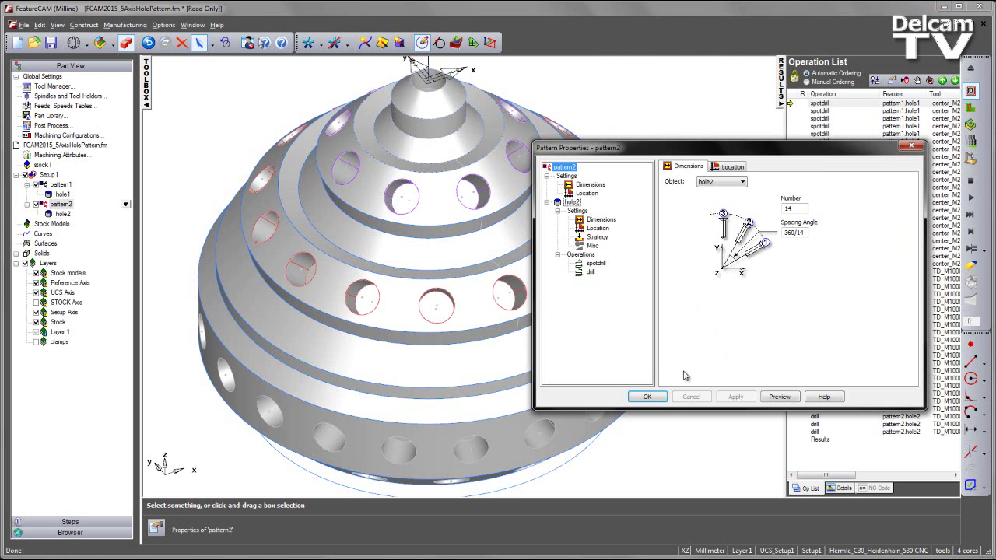
click(660, 400)
middle_drag(467, 400, 469, 355)
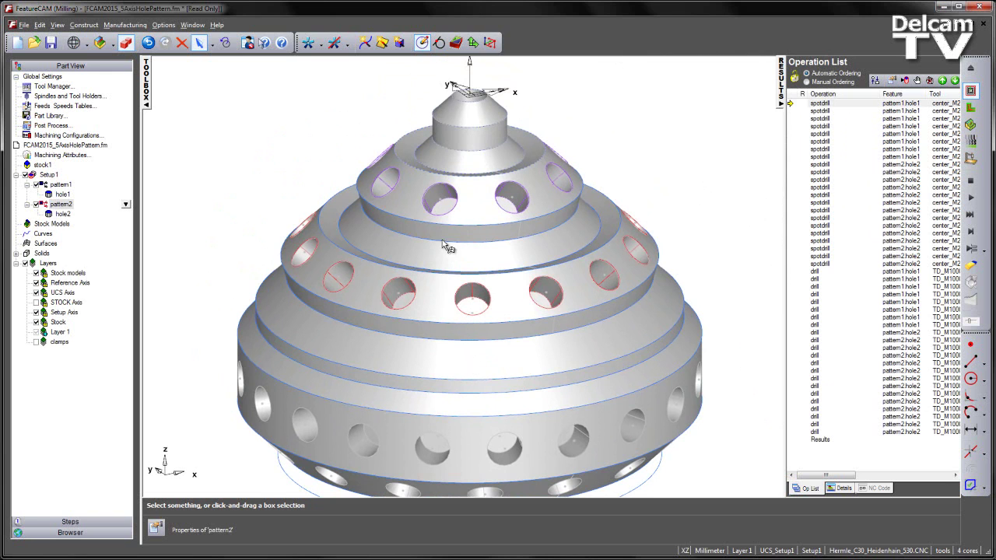
click(61, 185)
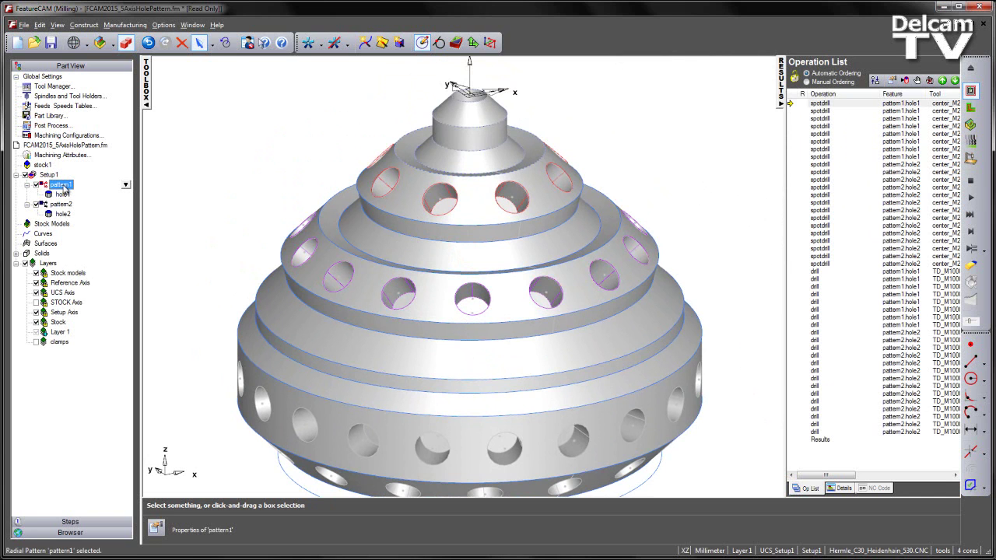
Set pattern1's hole depth to 9 and add a chamfer of 1
double_click(62, 186)
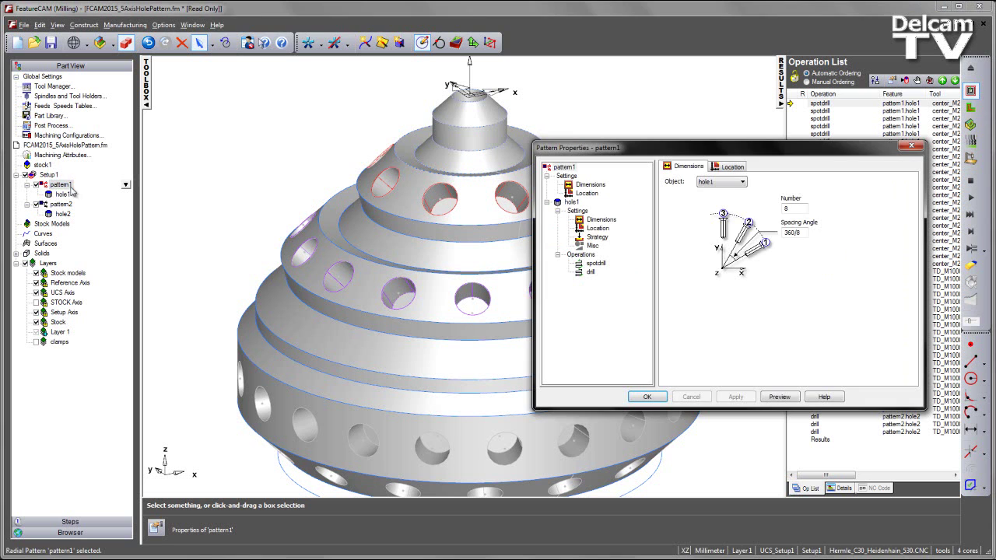
click(602, 220)
drag(843, 261, 819, 264)
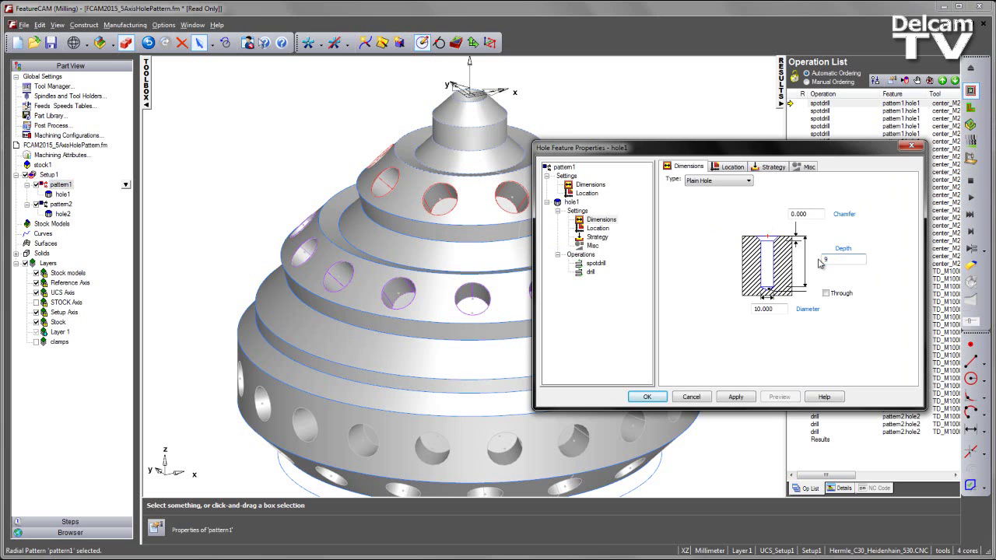
click(736, 397)
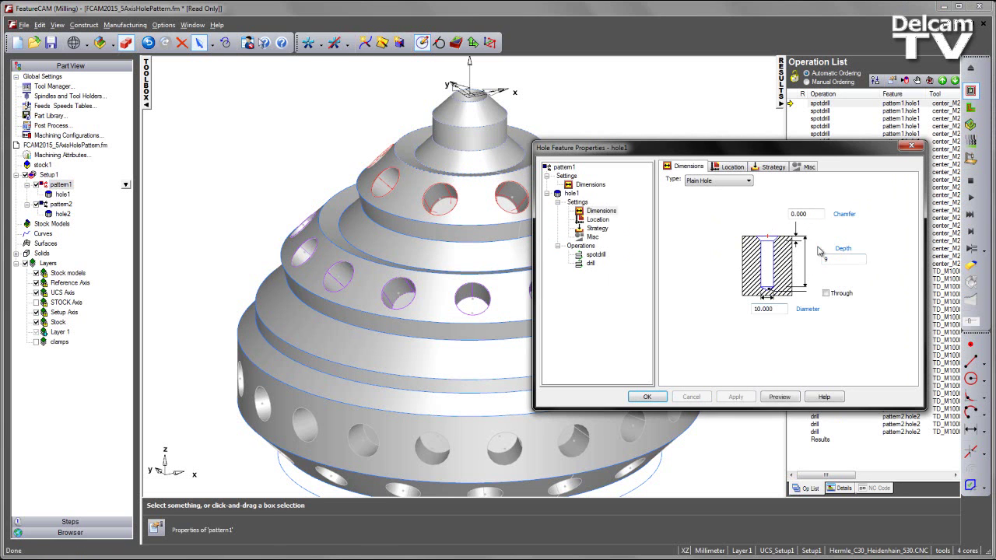
drag(817, 214, 780, 217)
click(747, 396)
Replace the spot drill with a 2.000 pilot drill in the hole strategy
click(760, 170)
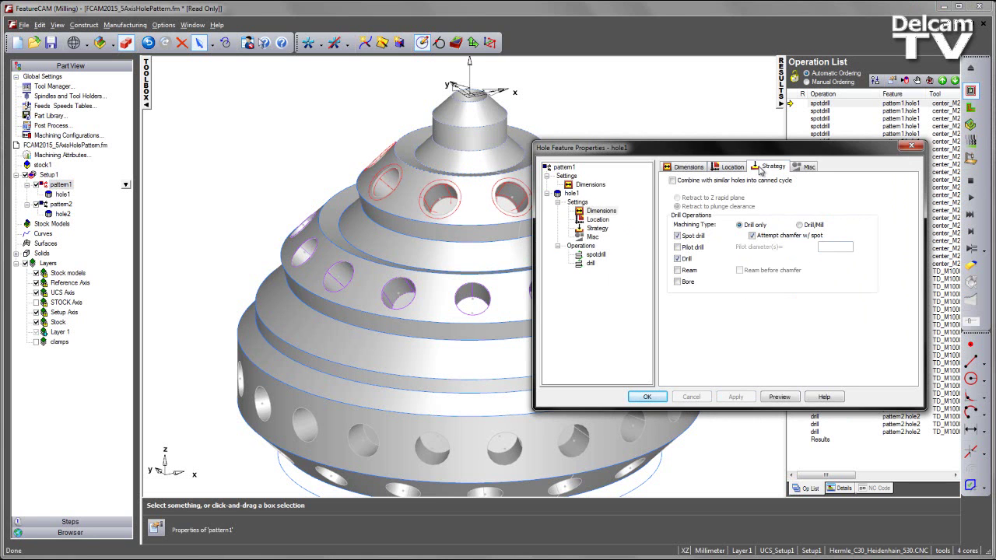
click(677, 236)
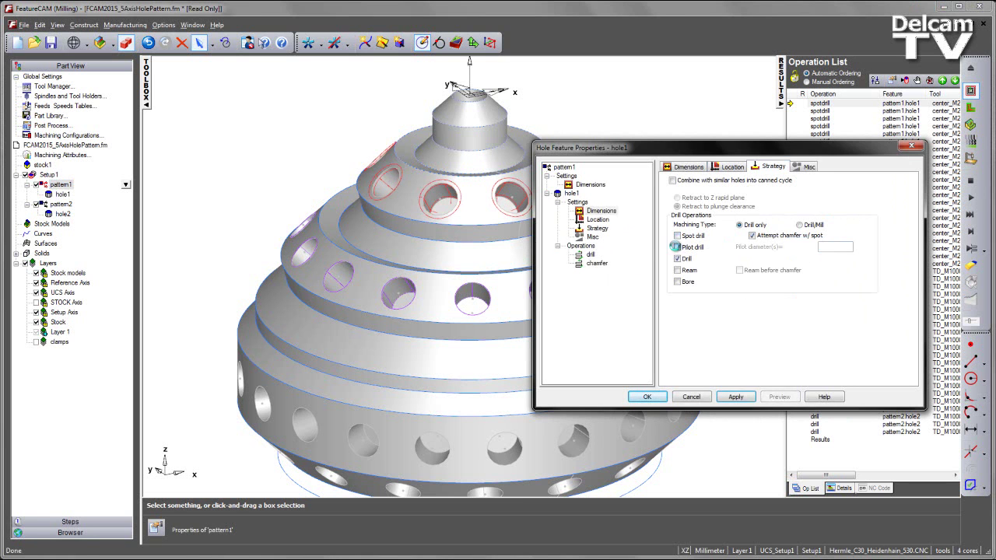
click(677, 247)
click(735, 397)
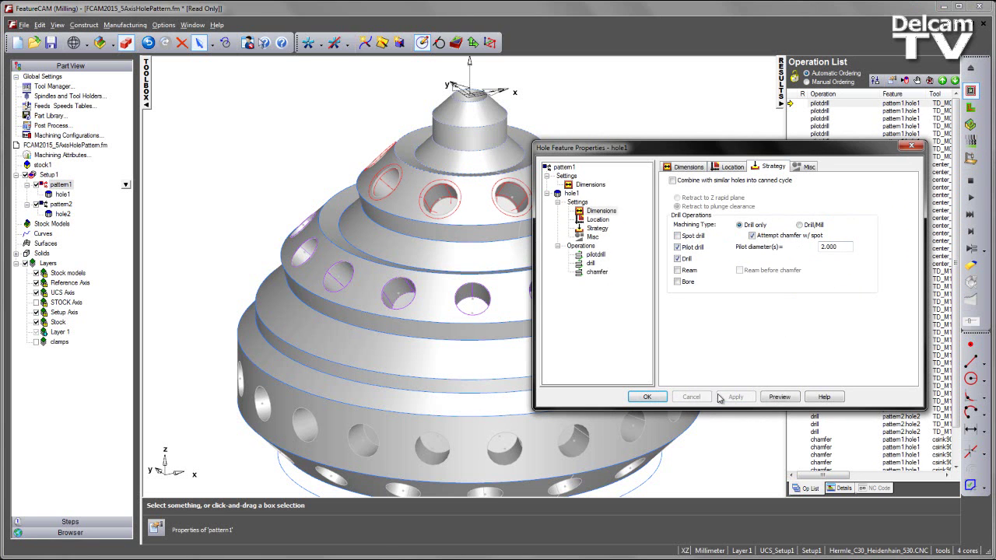
click(647, 397)
Run and pause the machine simulation, then inspect the drilled dome's two hole rings in isometric view
click(971, 159)
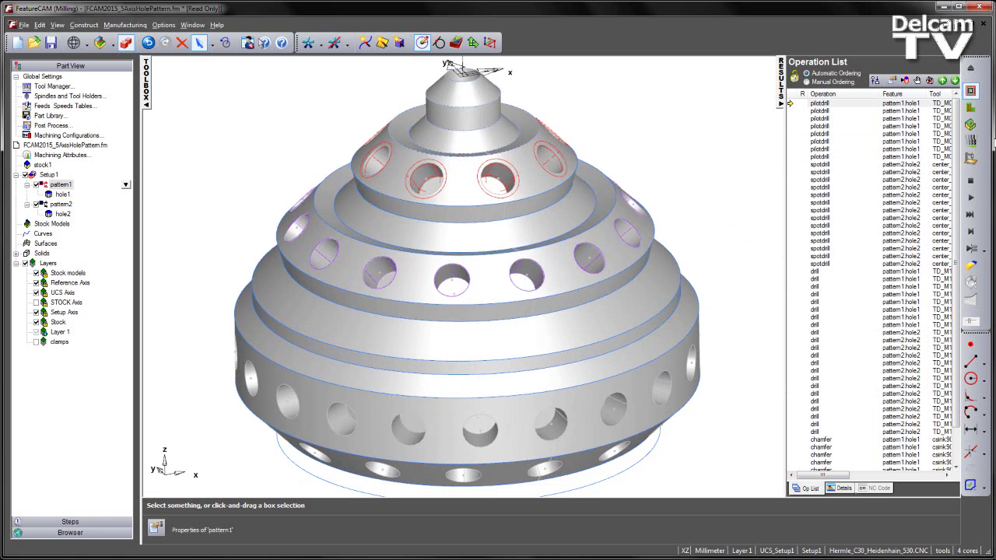
scroll(677, 200, down, 3)
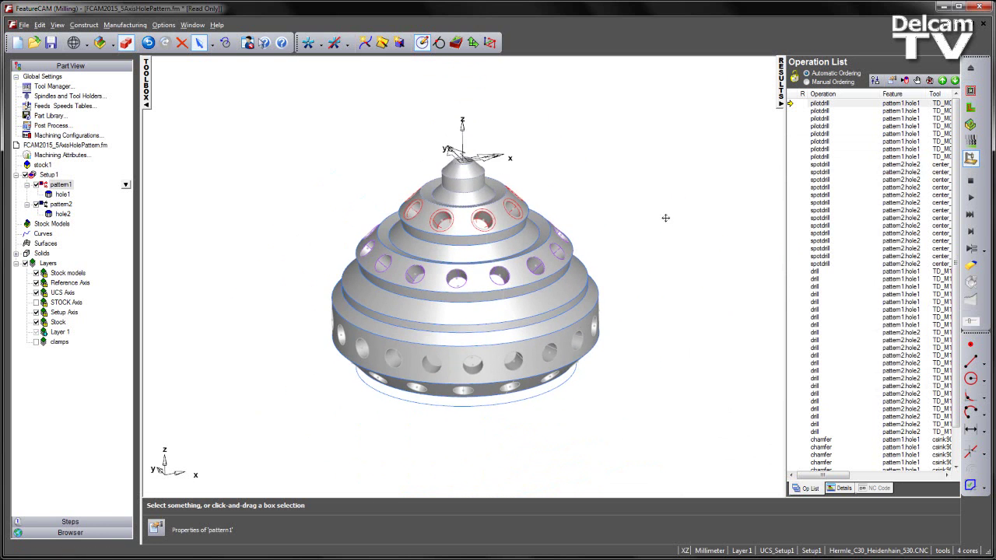
click(971, 231)
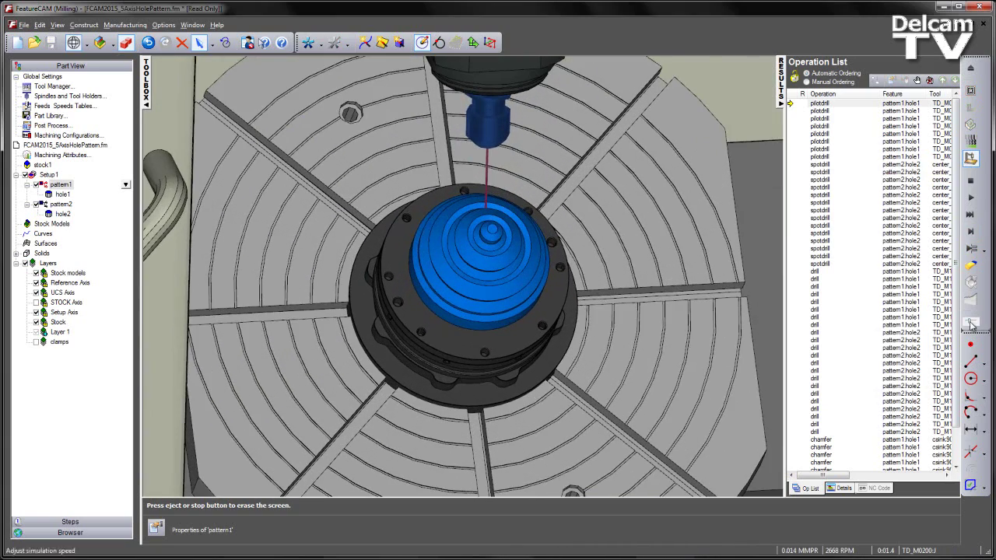
click(970, 199)
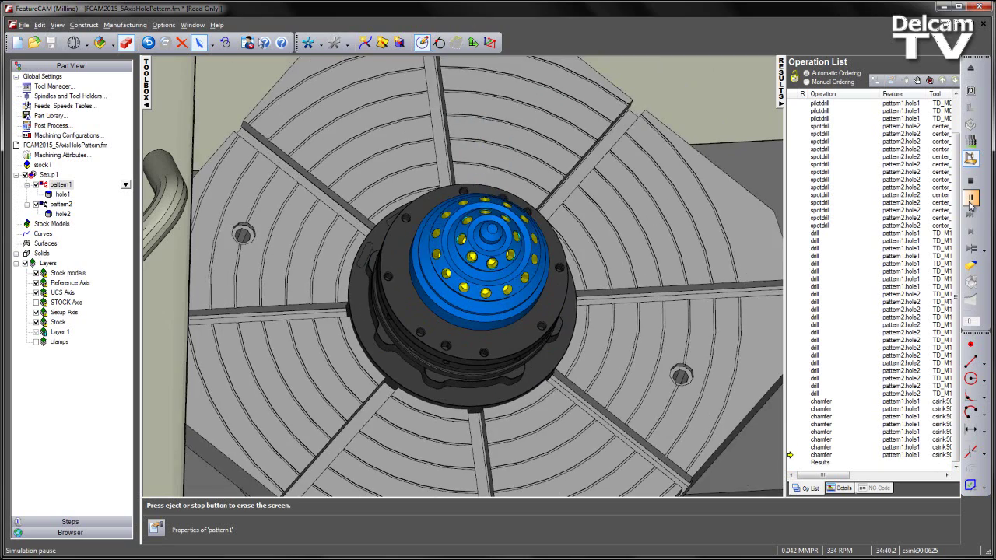
click(971, 181)
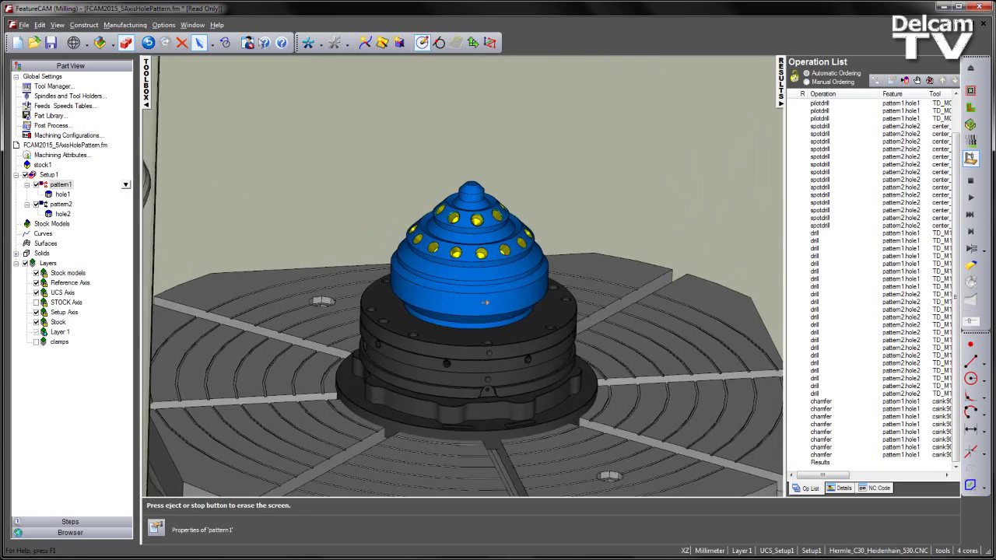
scroll(485, 298, up, 5)
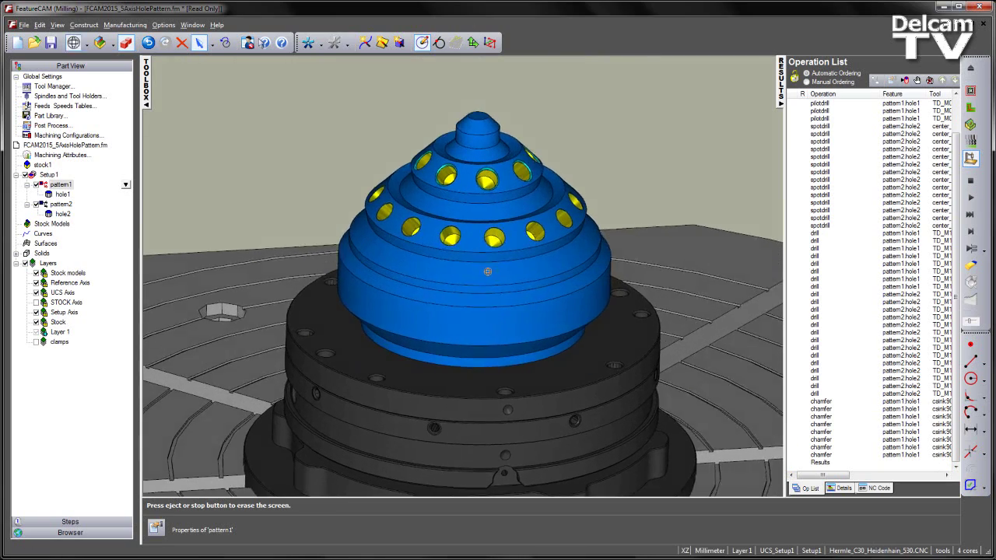